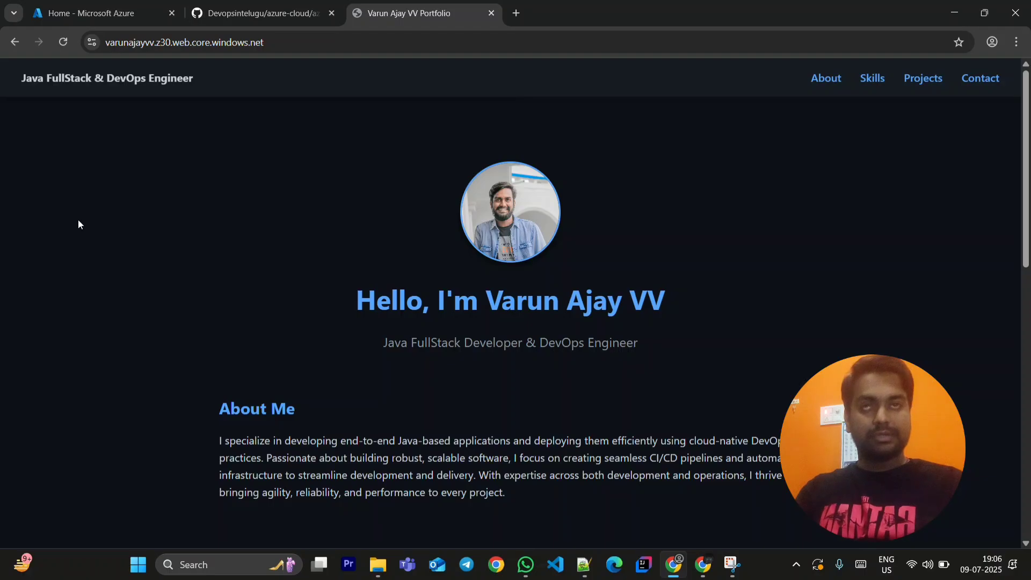
Step: Switch to the Azure portal and start creating a new virtual machine from the virtual machines list
left_click(91, 13)
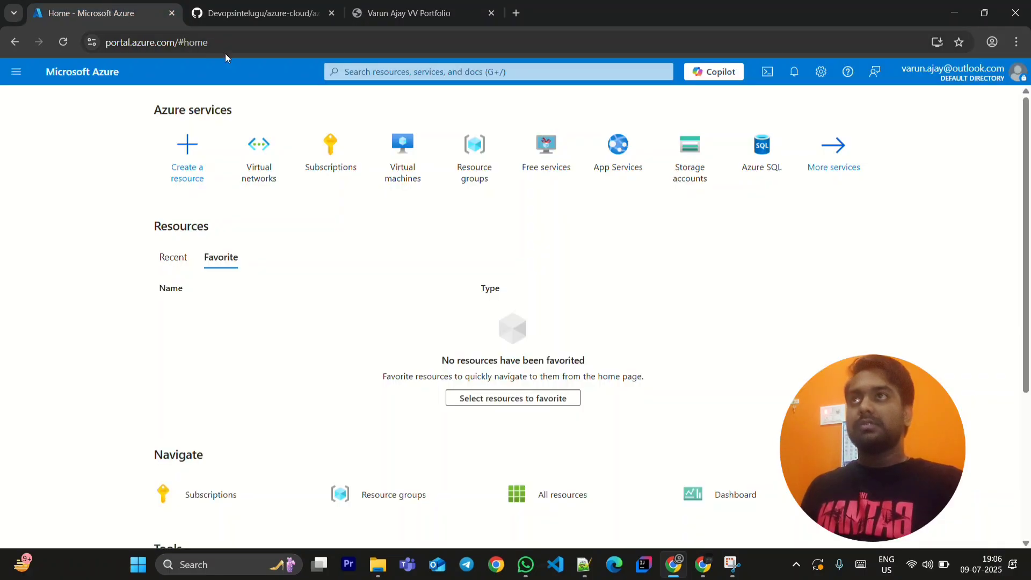
left_click(415, 150)
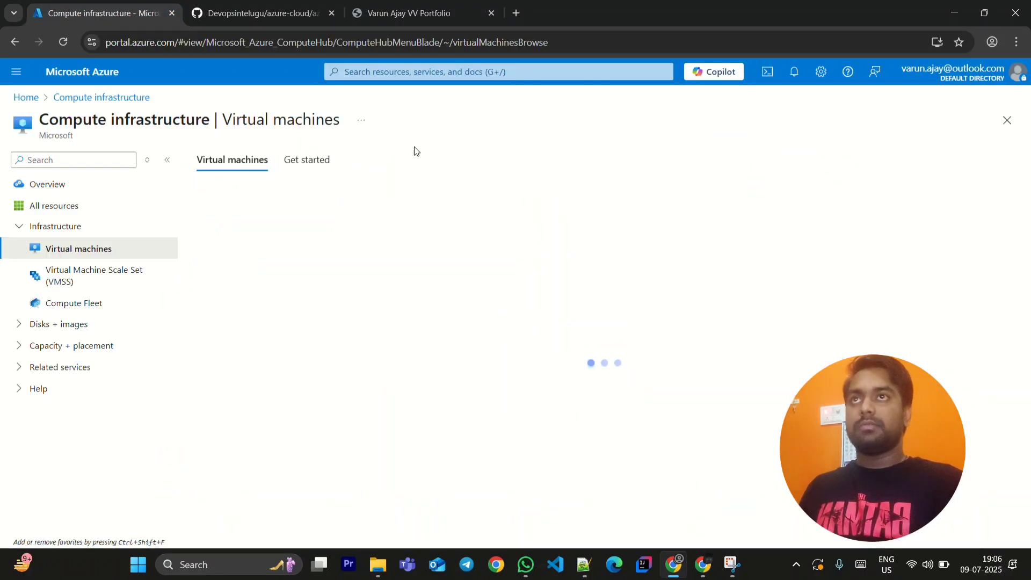
left_click(78, 78)
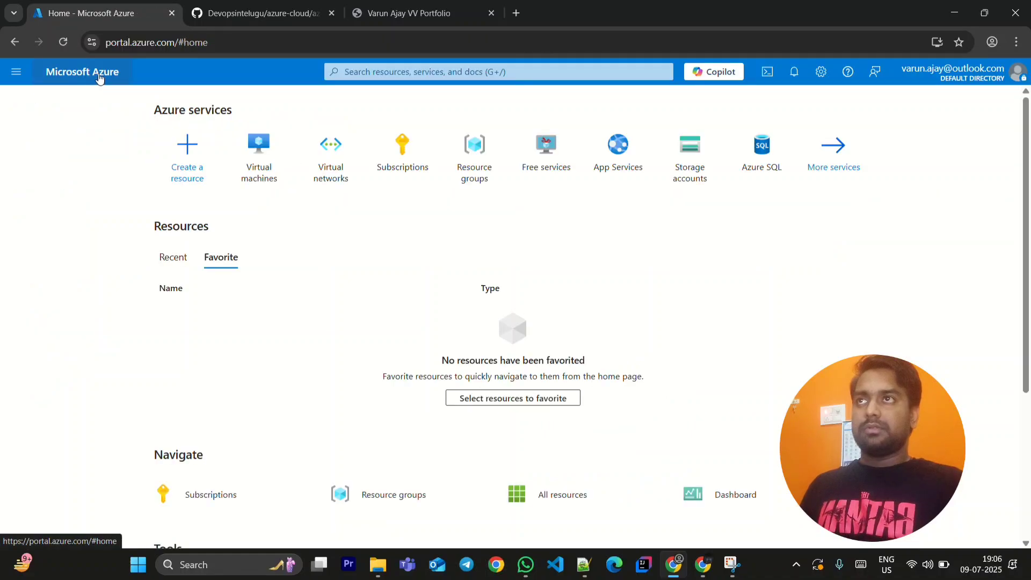
left_click(269, 150)
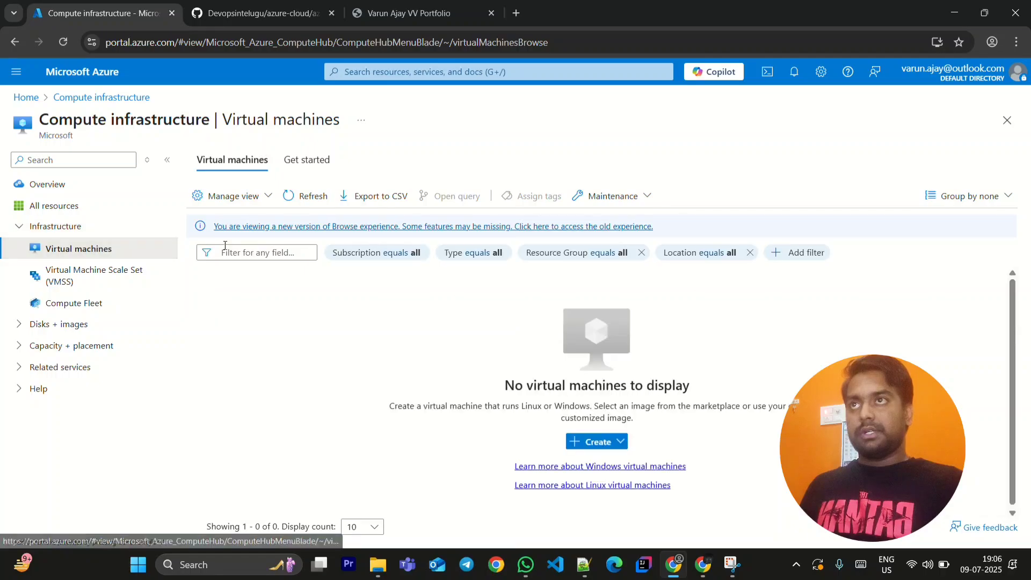
left_click(624, 441)
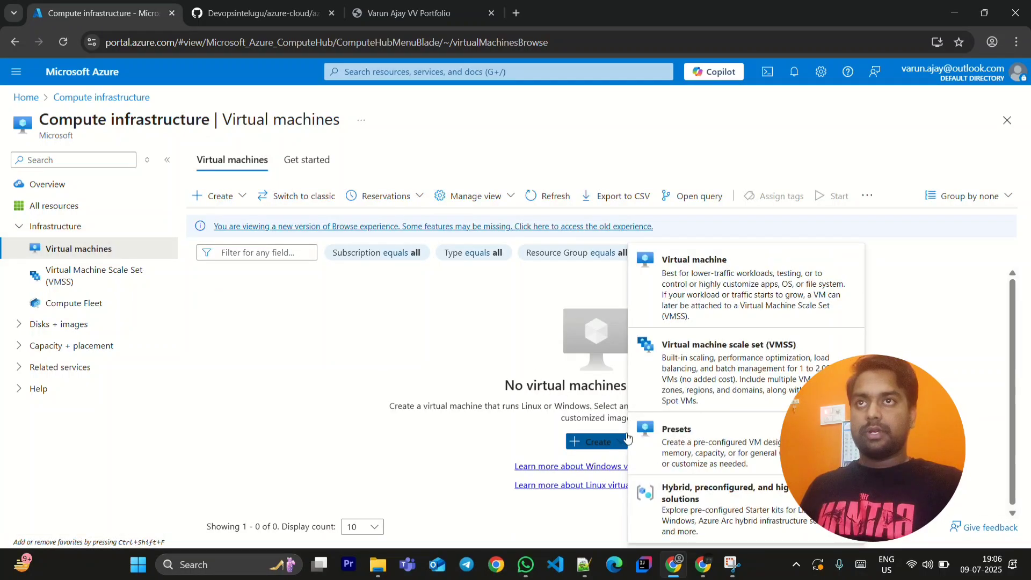
left_click(696, 284)
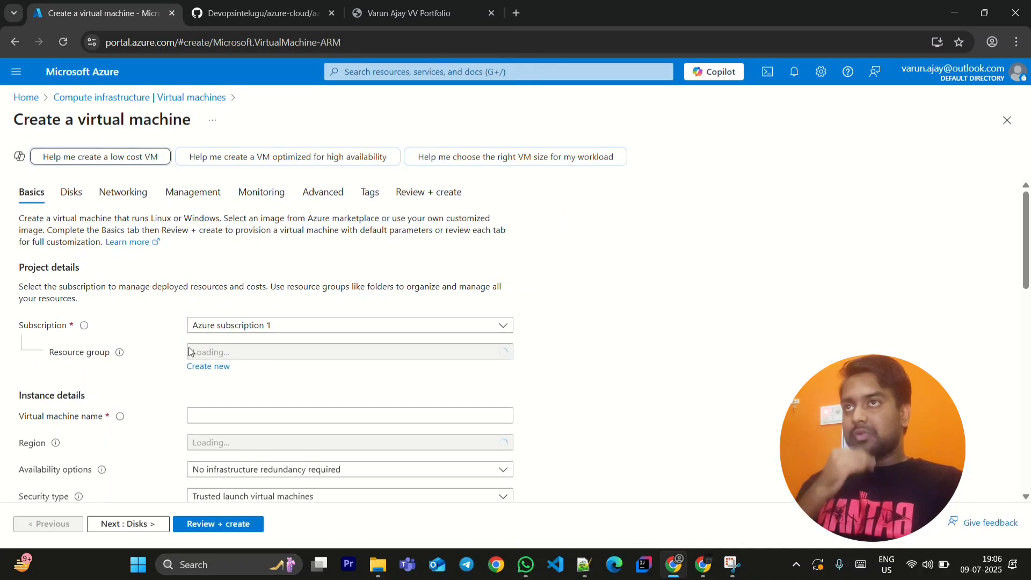
Step: Assign the existing resource group rg-DevOps-in-telugu to the virtual machine
scroll(238, 353, "down", 1)
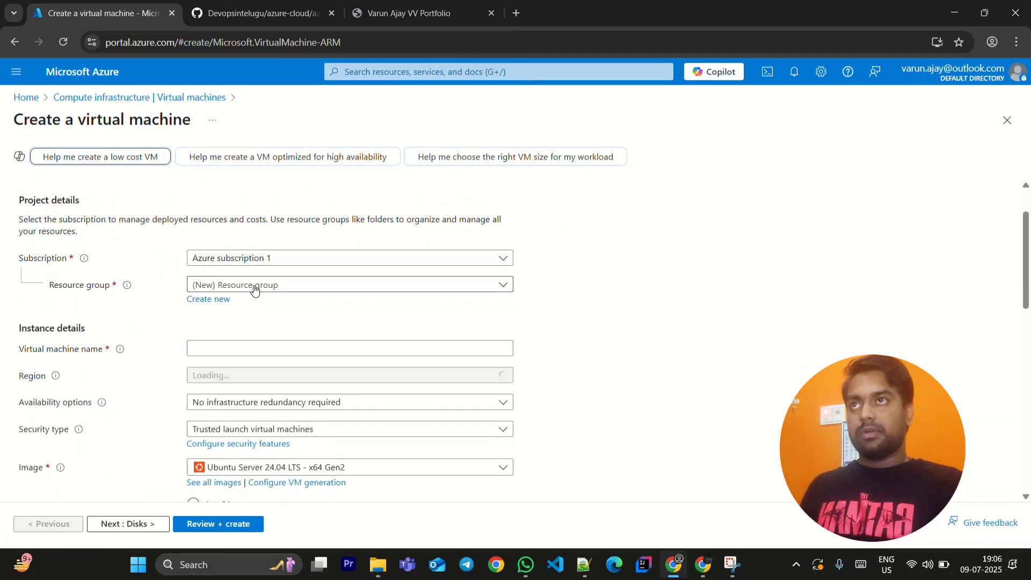
left_click(104, 290)
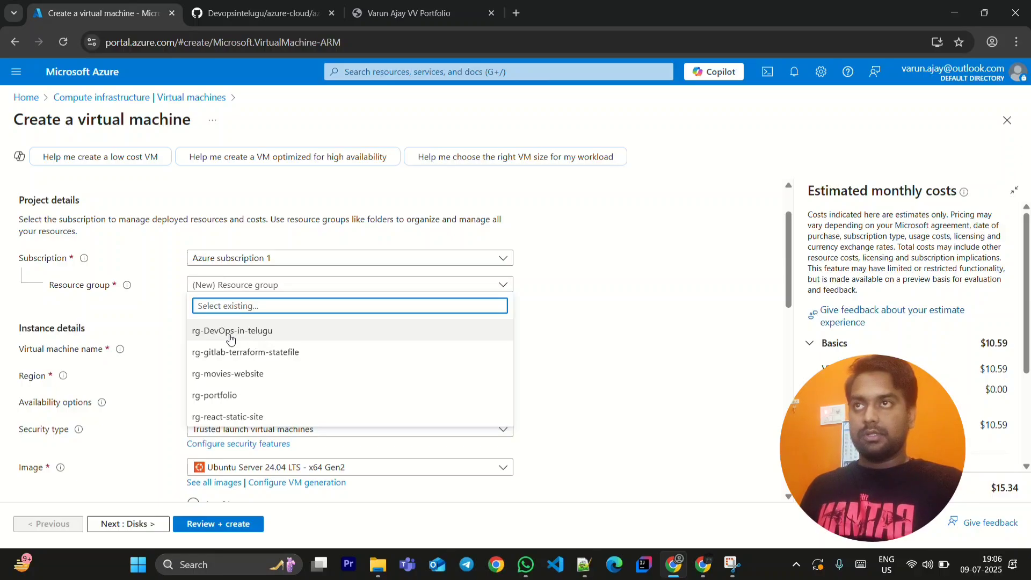
left_click(231, 331)
scroll(225, 311, "down", 1)
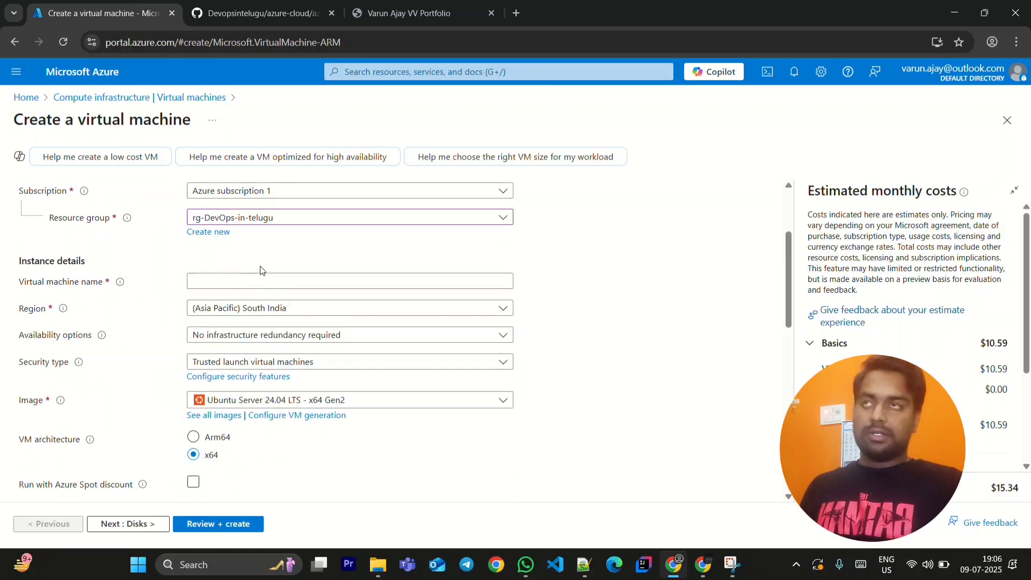
scroll(261, 270, "up", 1)
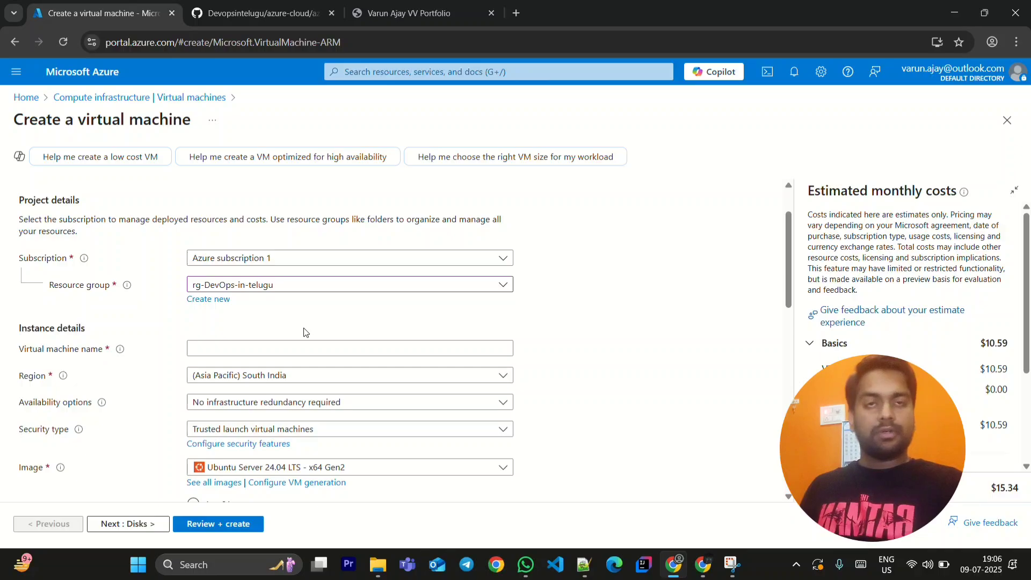
Step: Name the virtual machine linux-vm
left_click(212, 346)
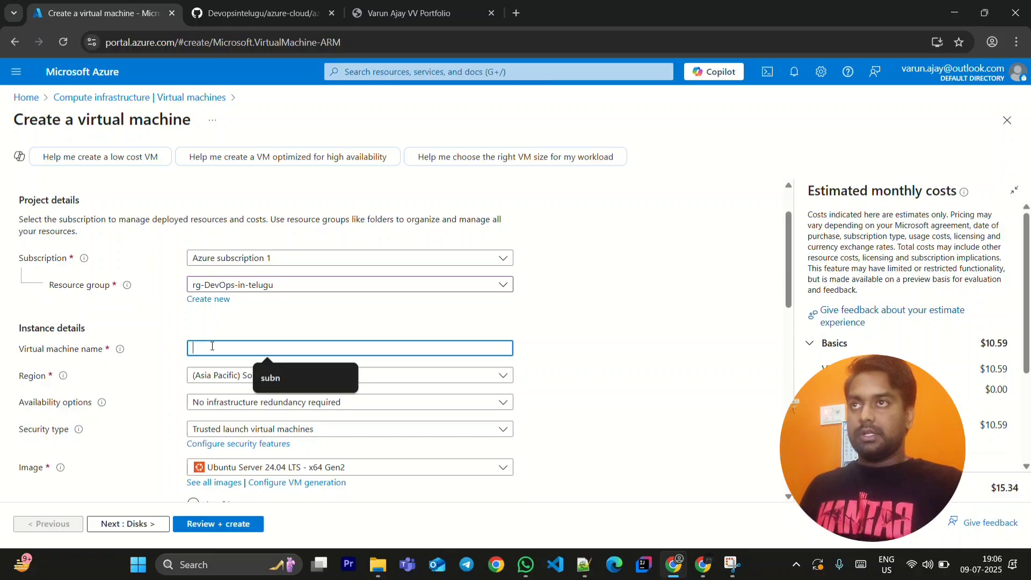
type("lin")
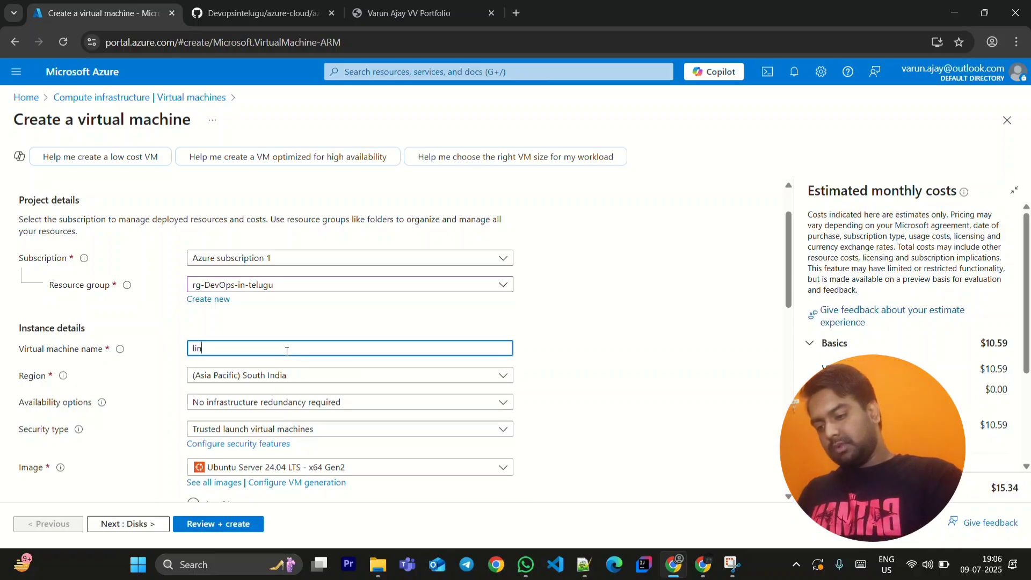
type("ux-vm")
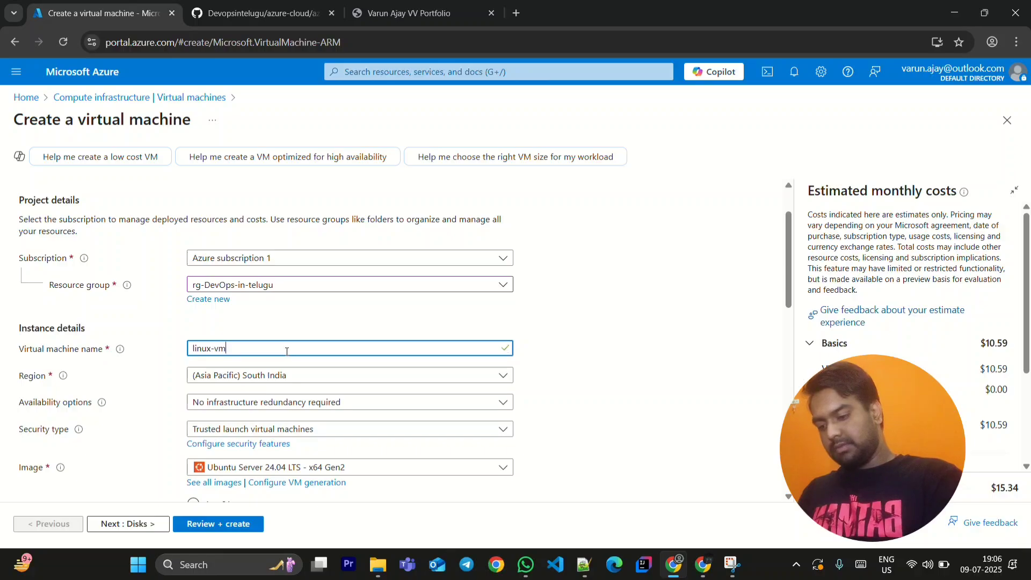
left_click(655, 354)
Step: Go through the instance details down to the size setting and open the full list of VM sizes
scroll(225, 389, "down", 2)
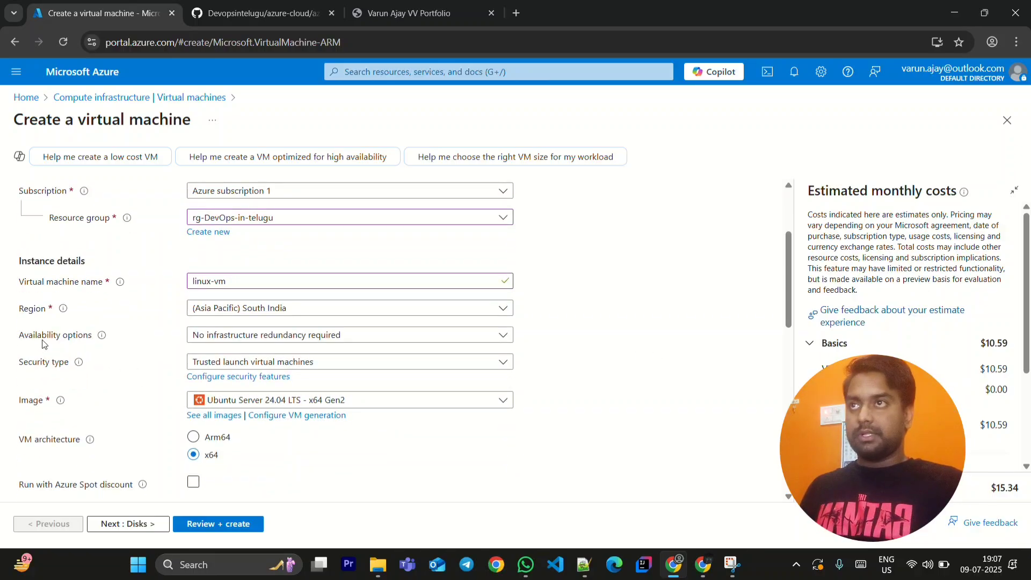
scroll(171, 360, "down", 2)
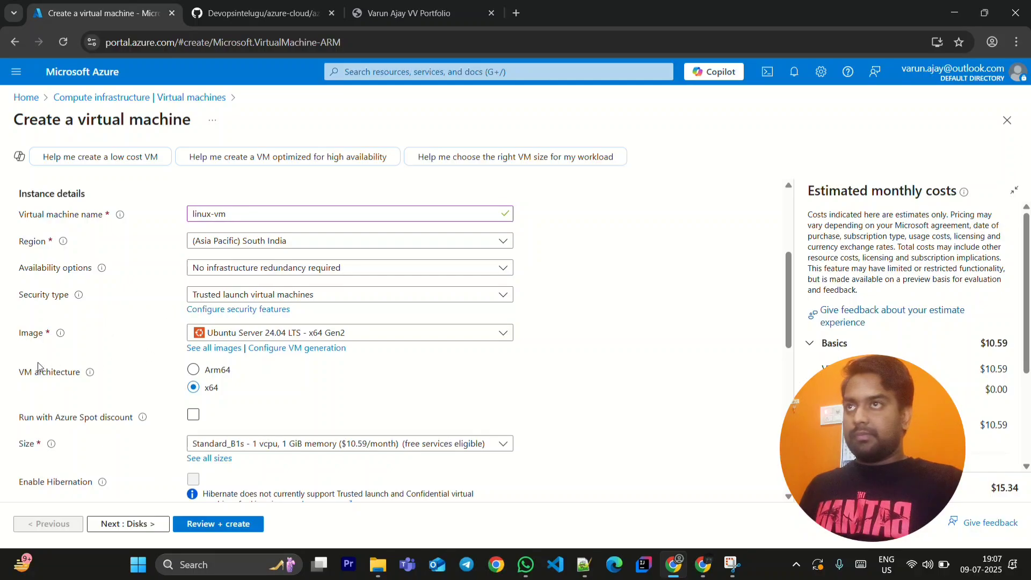
scroll(37, 361, "down", 1)
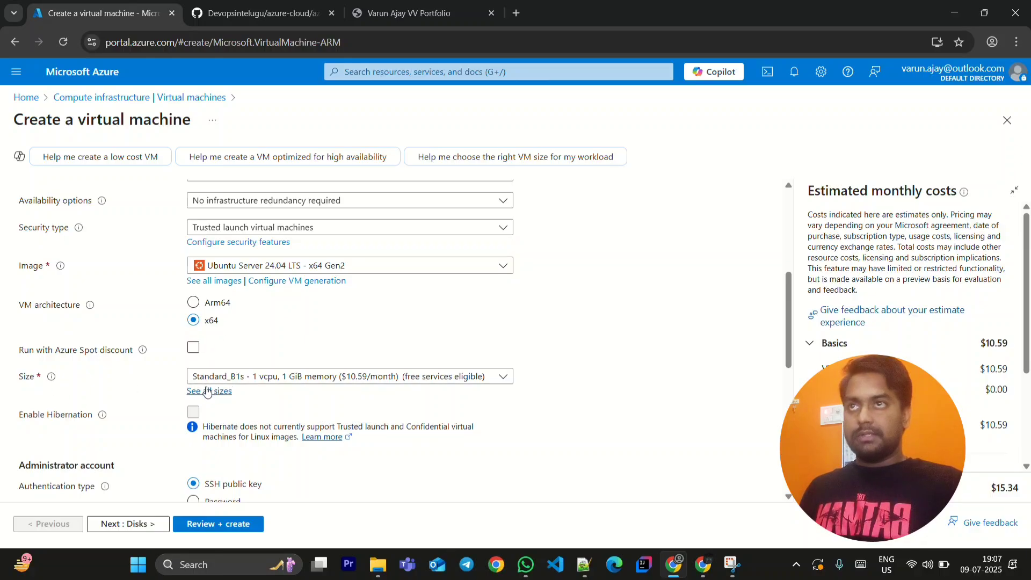
left_click(255, 380)
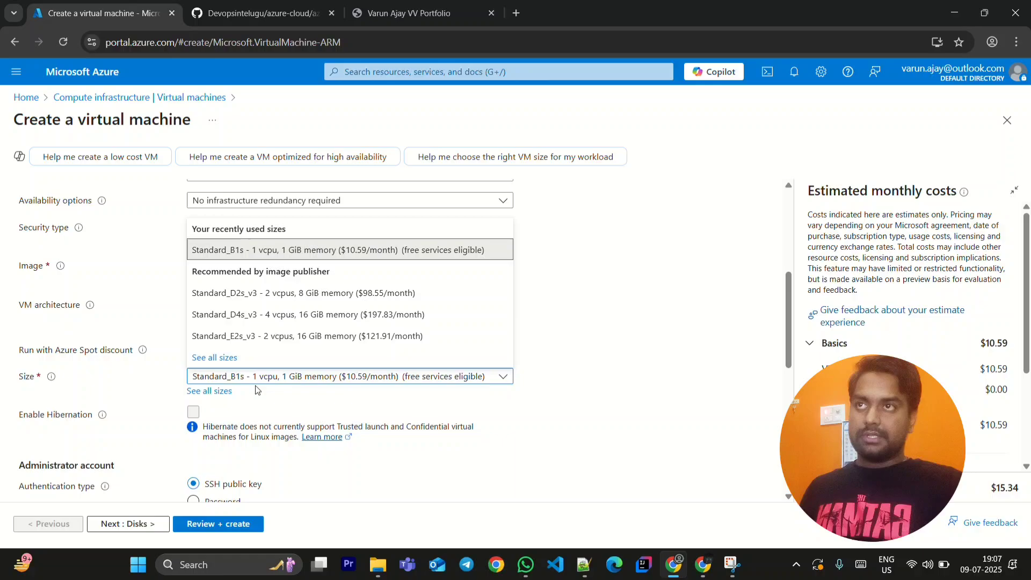
left_click(213, 358)
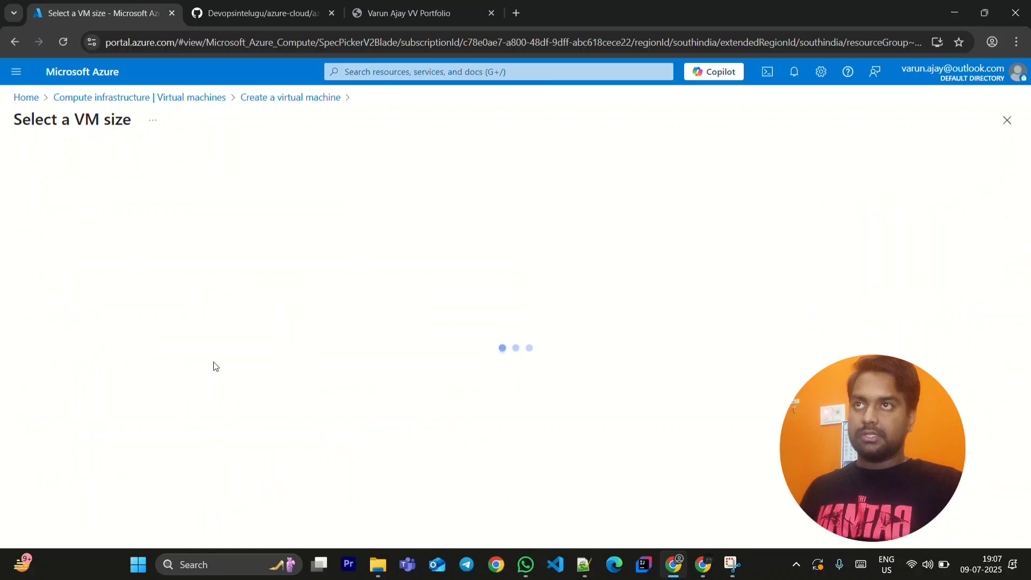
Step: Compare the B-Series and D-Series v4 sizes and select B1s (free services eligible) as the VM size
scroll(64, 408, "down", 1)
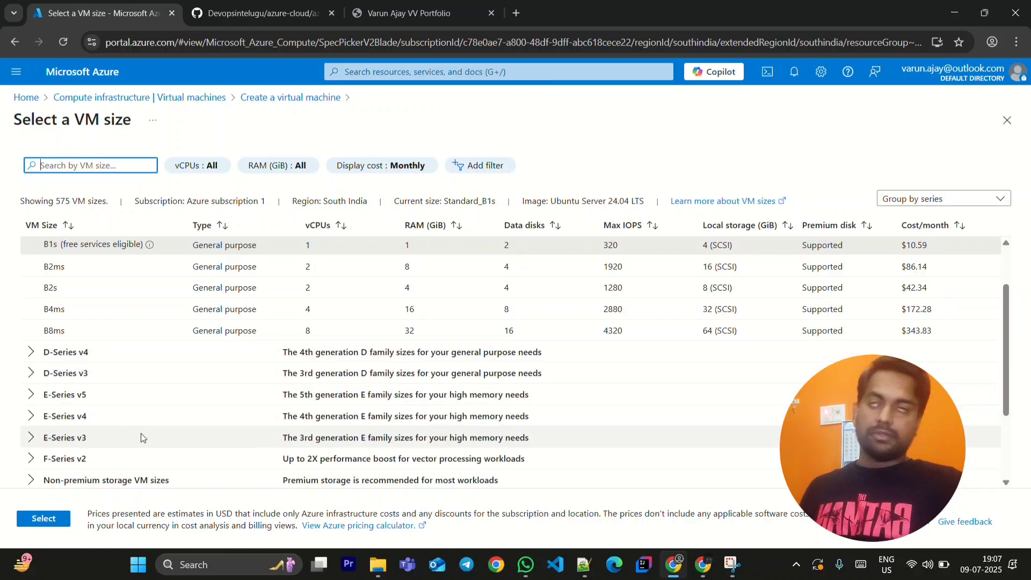
scroll(143, 437, "up", 1)
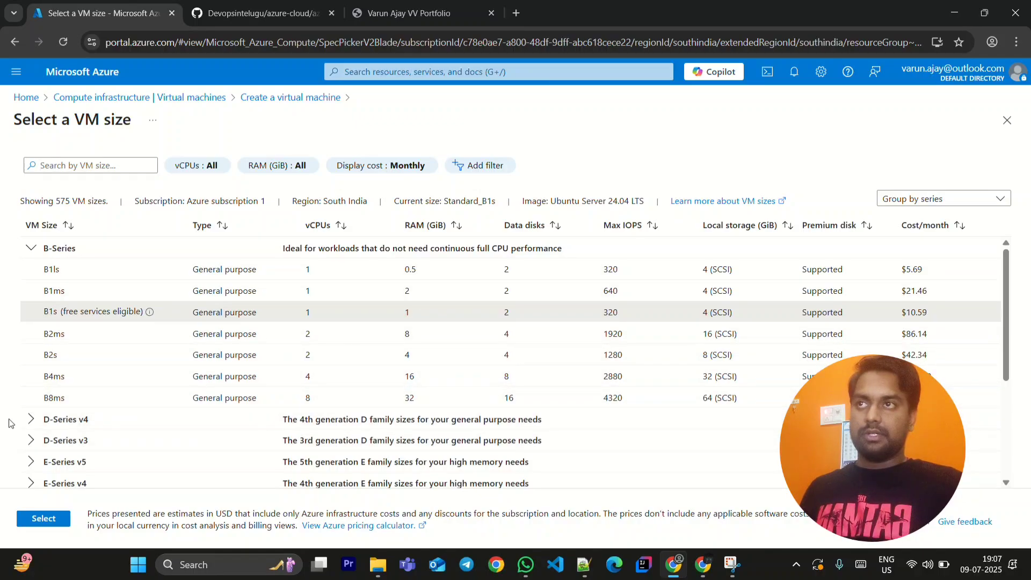
scroll(94, 333, "down", 1)
left_click(95, 349)
scroll(108, 351, "down", 1)
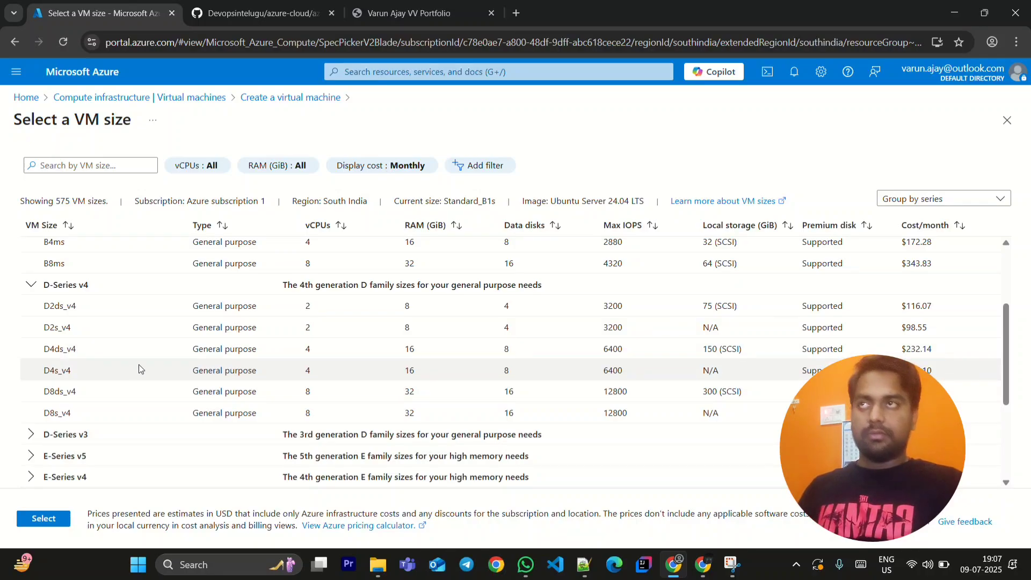
scroll(138, 365, "up", 2)
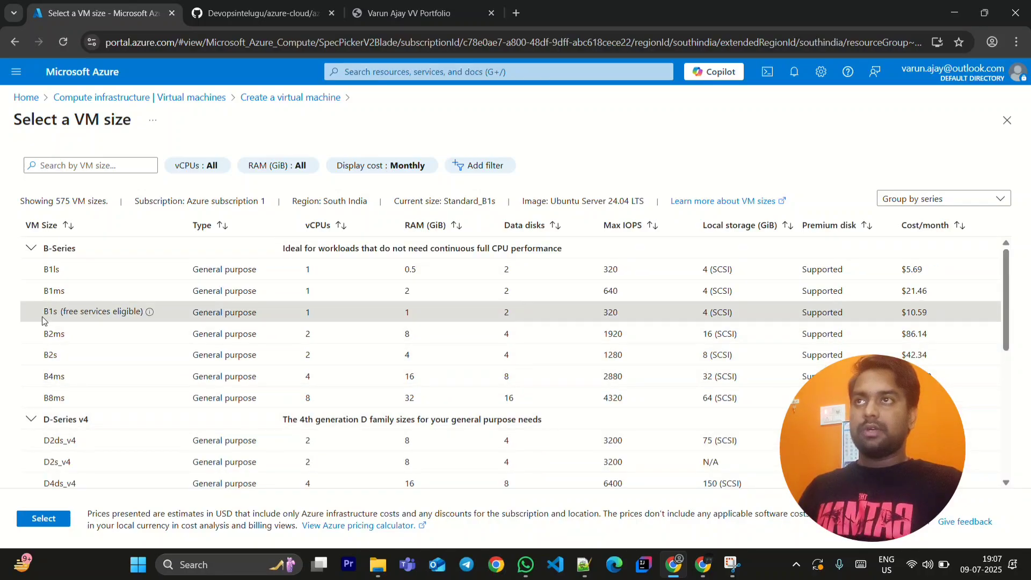
left_click(44, 518)
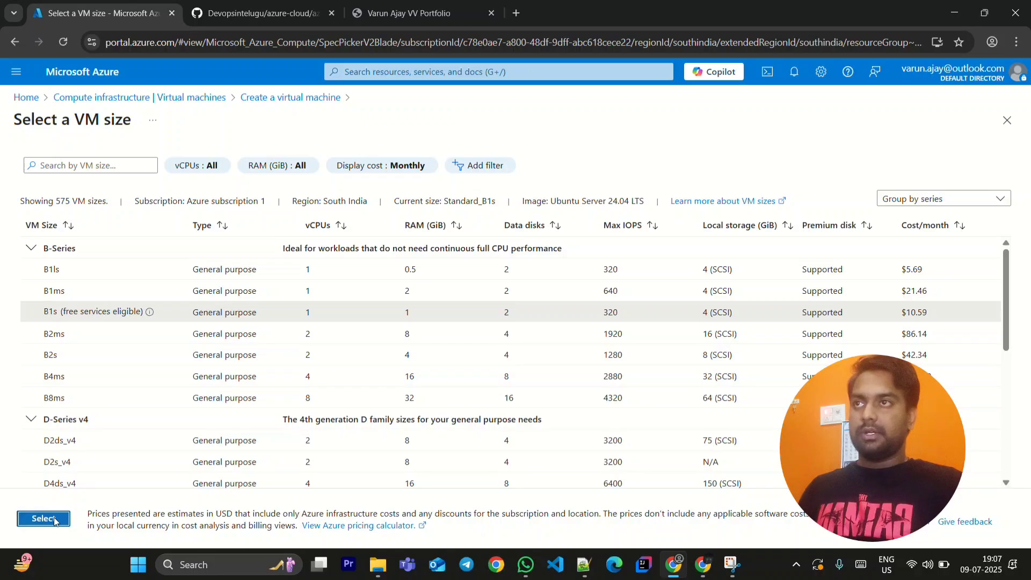
Step: Accept the SSH administrator account and inbound port settings as offered and continue to the disk settings
scroll(185, 430, "down", 1)
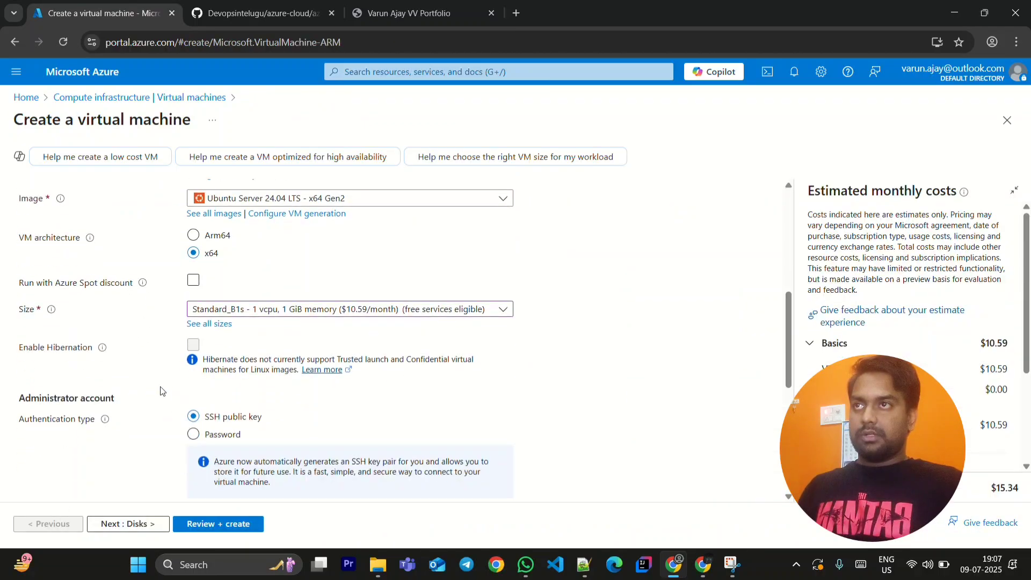
scroll(43, 419, "down", 1)
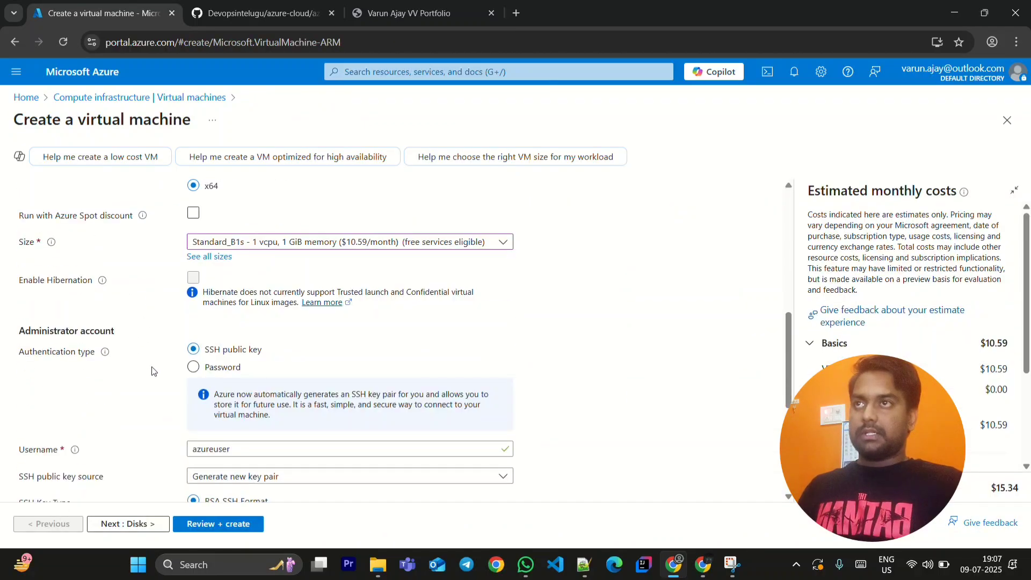
scroll(240, 385, "down", 1)
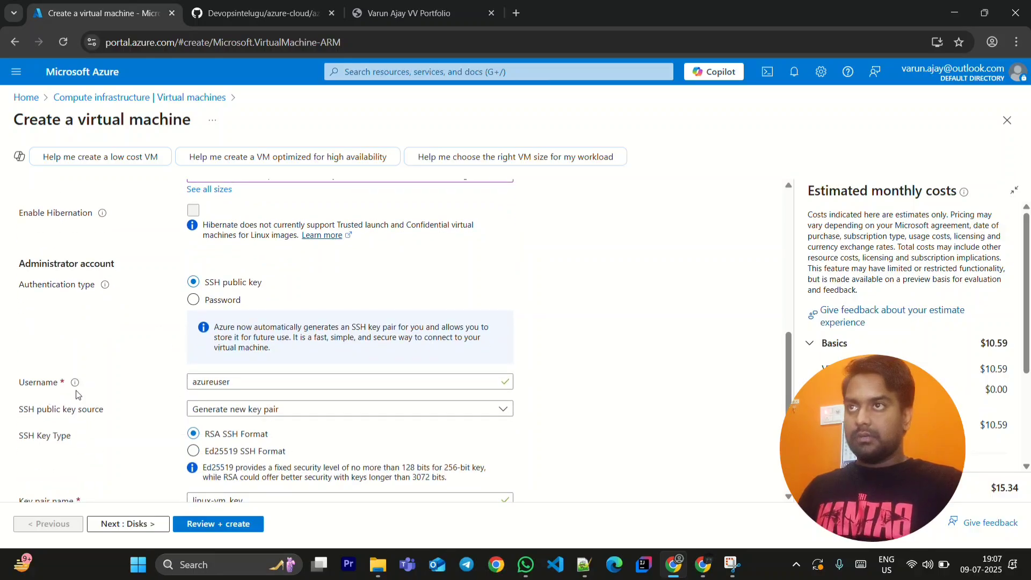
left_click(245, 385)
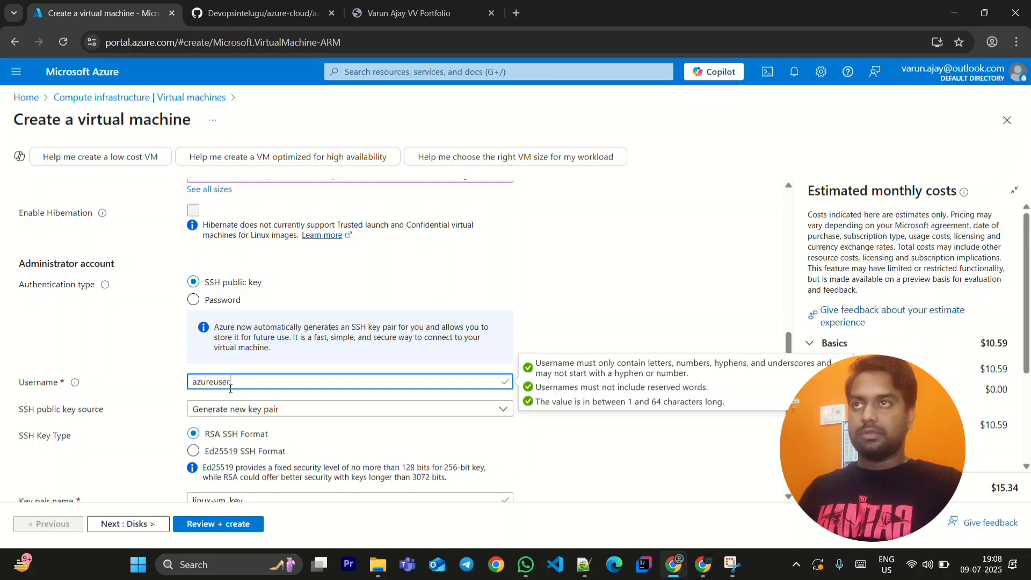
scroll(215, 400, "down", 3)
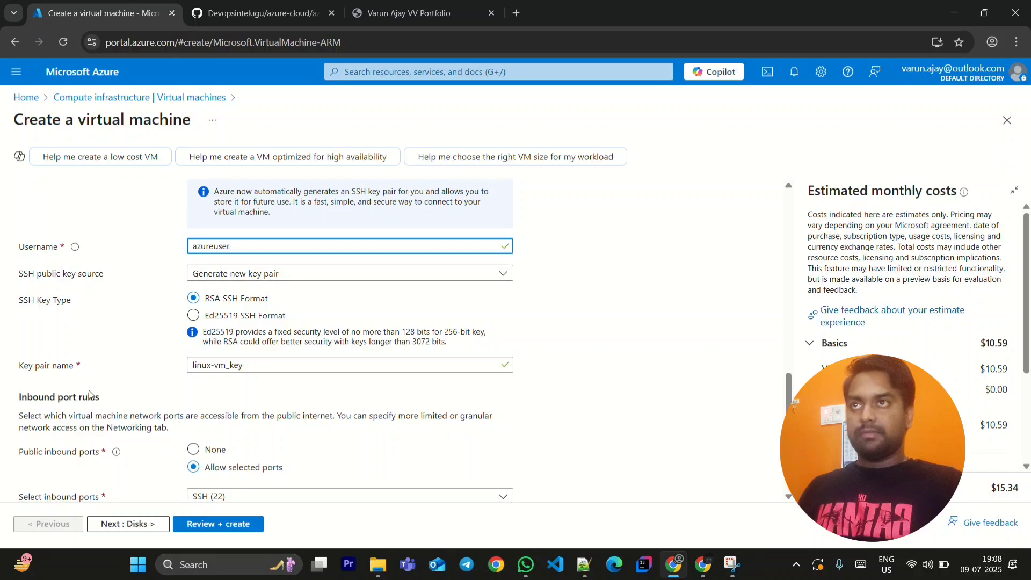
scroll(154, 380, "down", 2)
left_click(143, 529)
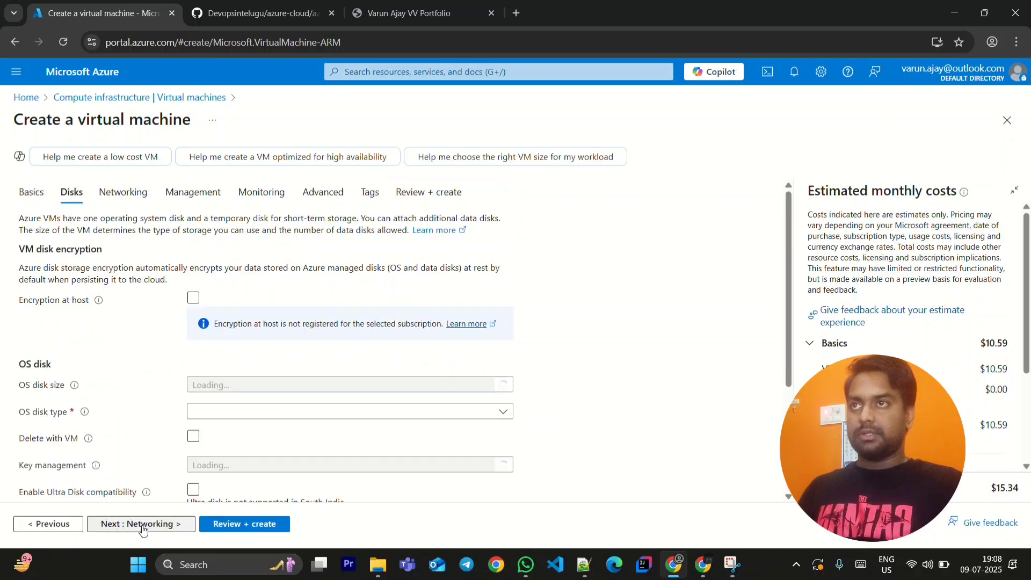
Step: Check the available OS disk sizes and set the OS disk type to Standard HDD (locally-redundant storage)
scroll(170, 366, "down", 1)
scroll(170, 366, "down", 2)
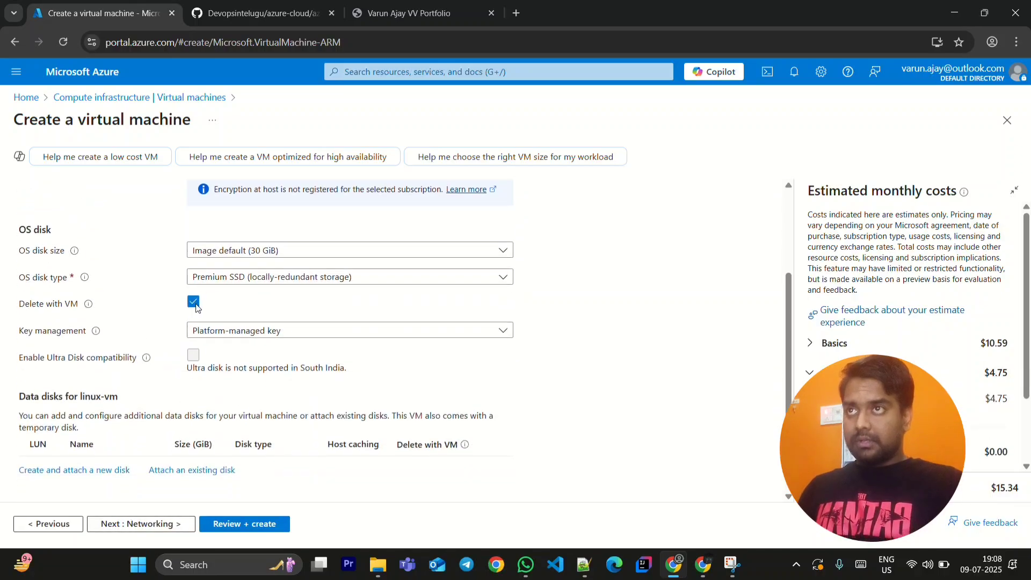
scroll(285, 255, "up", 2)
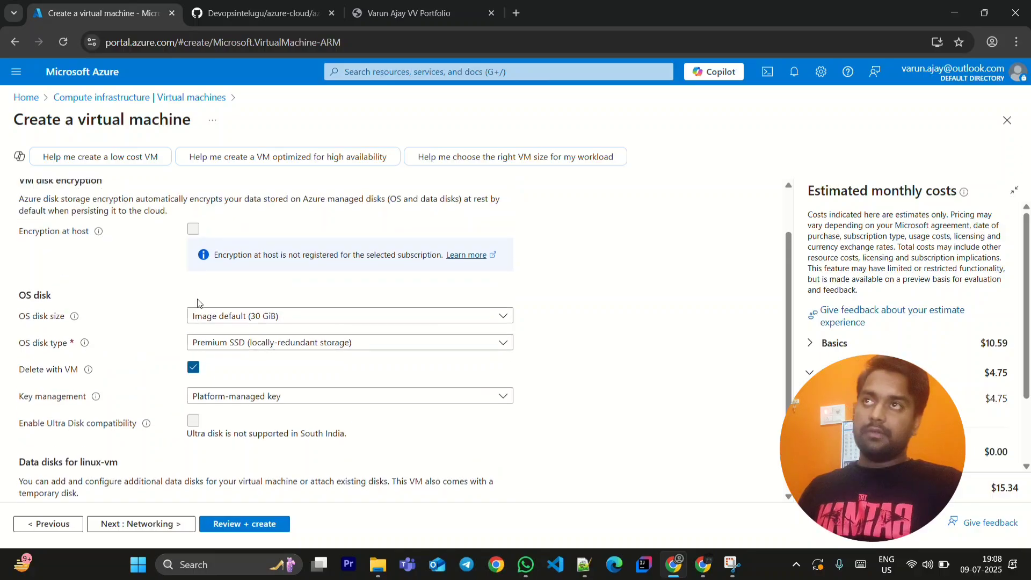
left_click(260, 325)
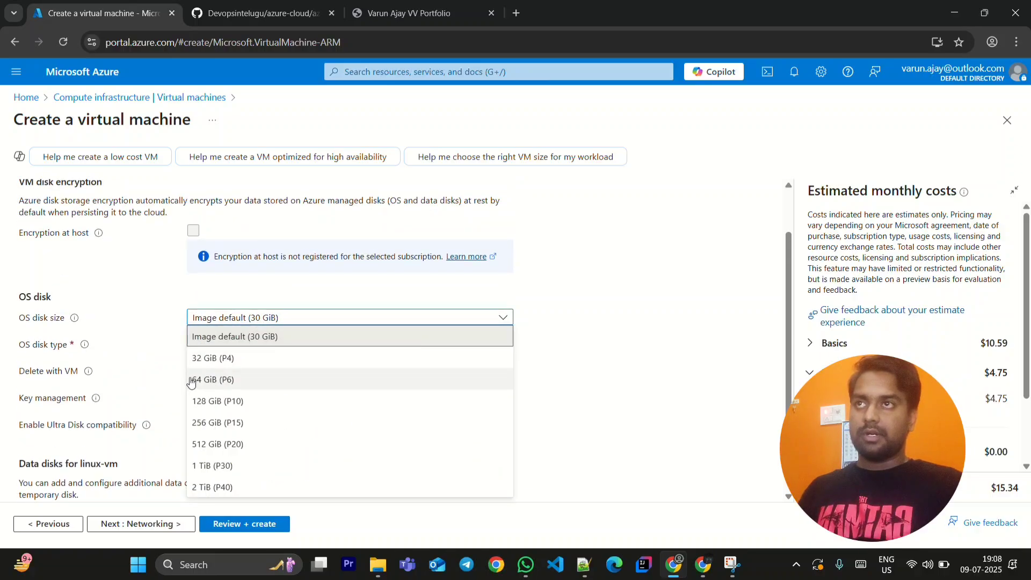
left_click(146, 296)
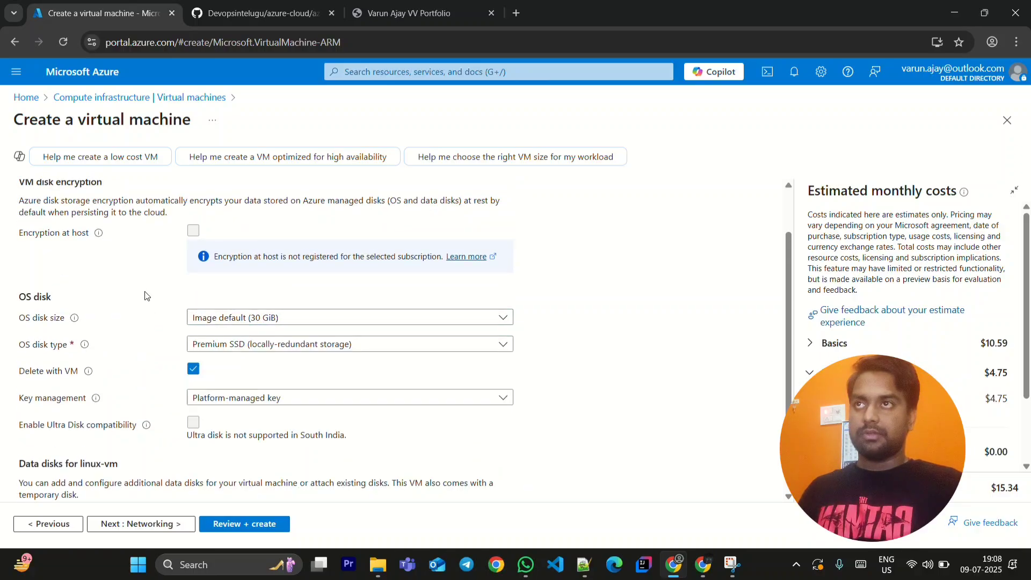
left_click(257, 348)
left_click(230, 472)
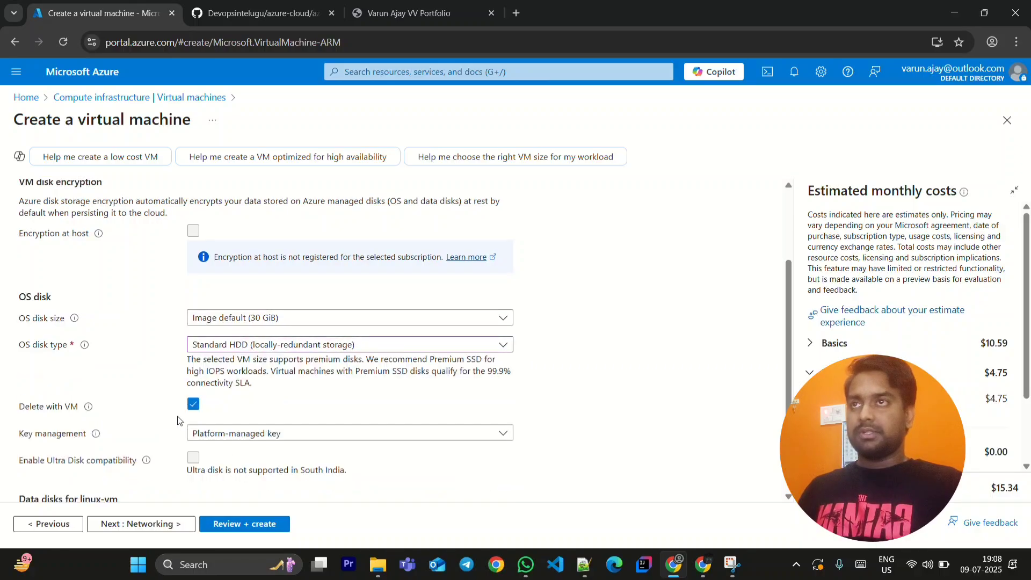
scroll(37, 351, "down", 1)
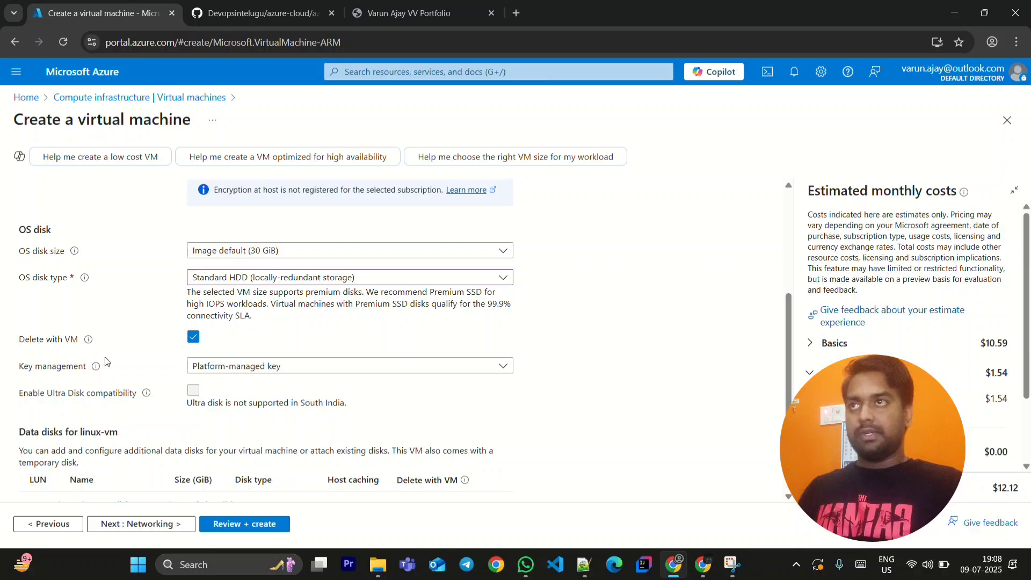
Step: Continue to the networking settings and check the available virtual networks, keeping the new linux-vm-vnet
scroll(105, 356, "down", 1)
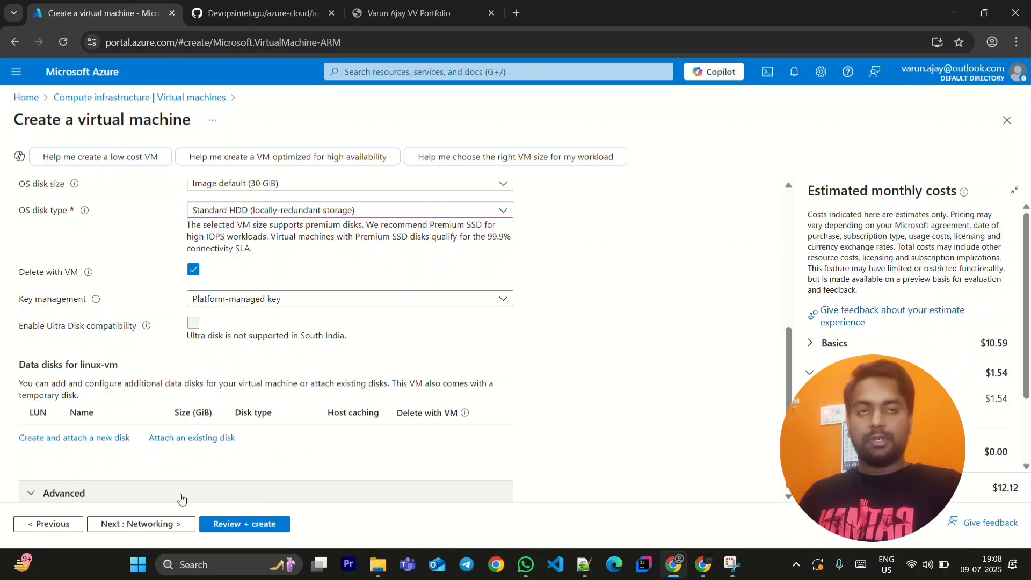
left_click(169, 532)
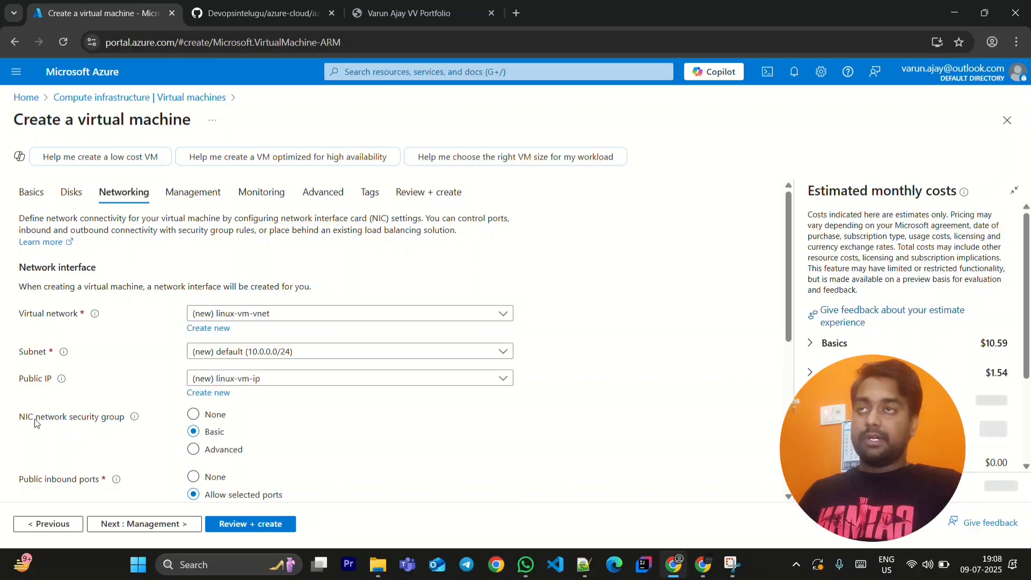
scroll(431, 452, "down", 2)
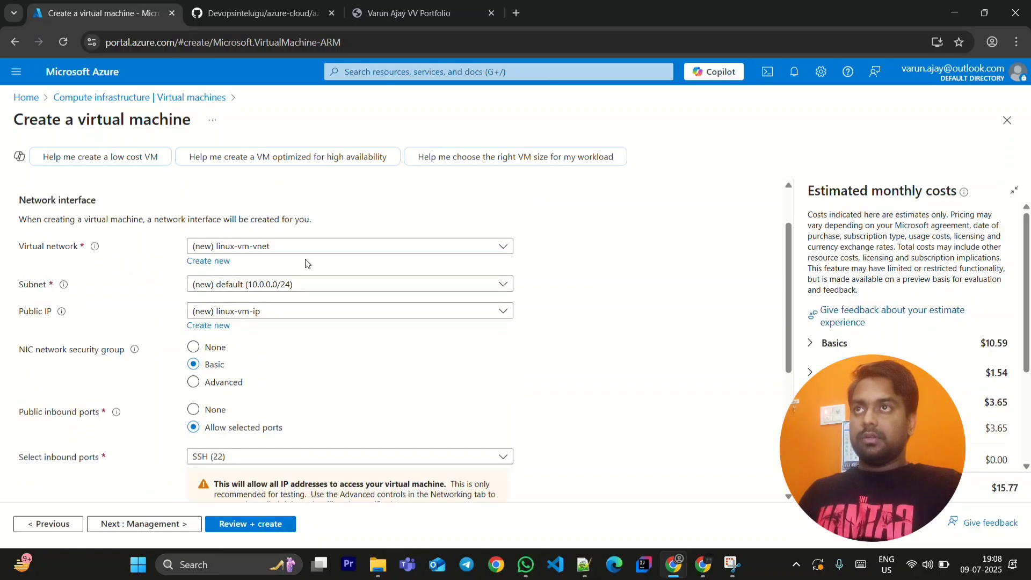
left_click(316, 248)
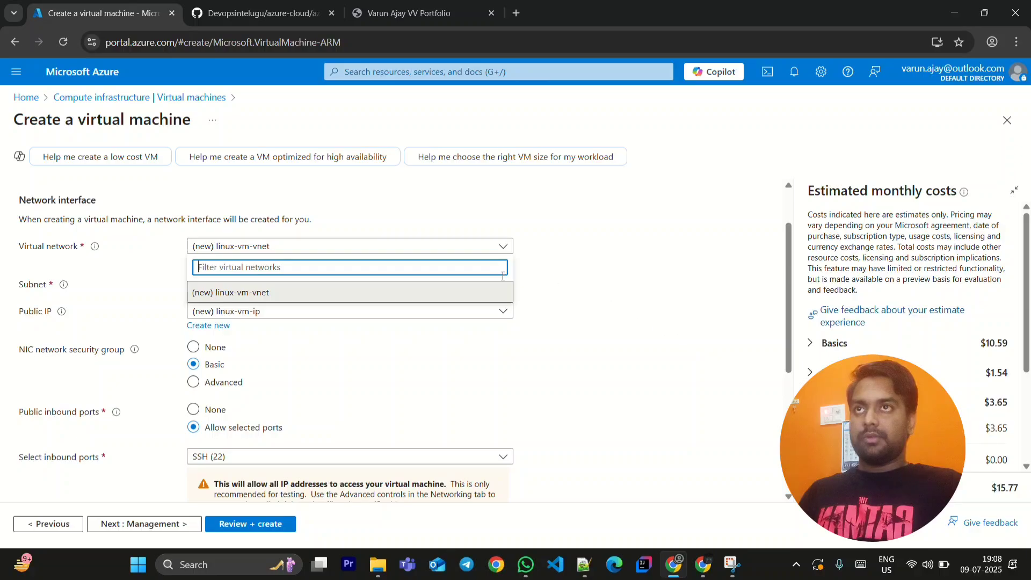
left_click(606, 293)
scroll(233, 375, "down", 1)
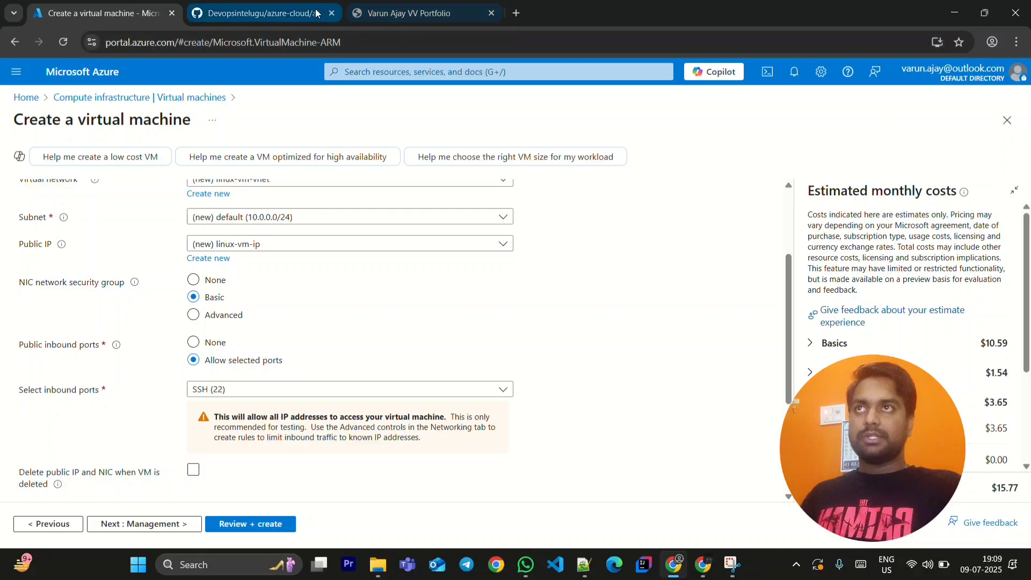
Step: Consult the vm-pre-requisties file on GitHub for the virtual machine's dependent resources and return to the Azure portal
left_click(258, 13)
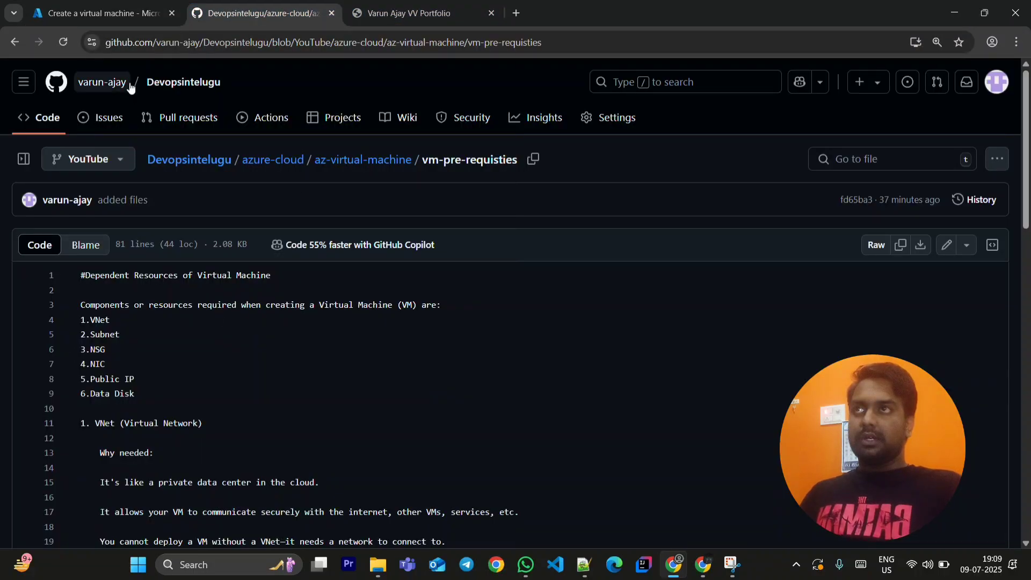
scroll(112, 356, "down", 1)
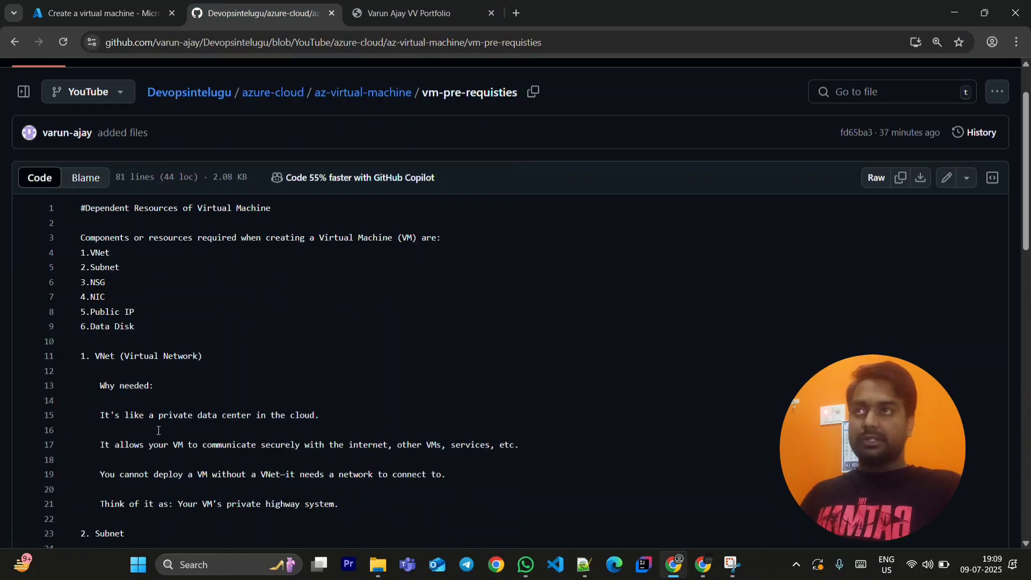
left_click(83, 13)
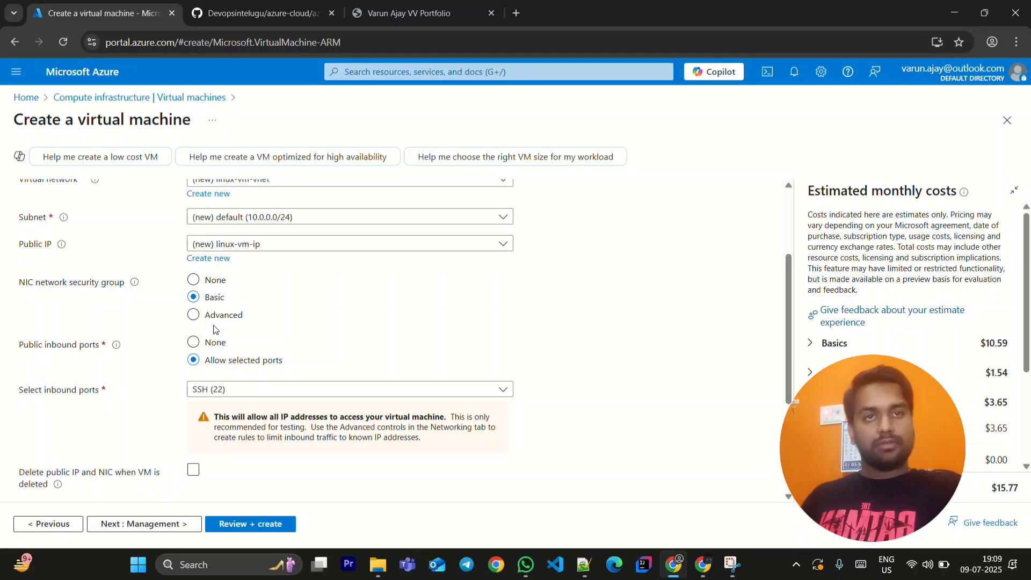
Step: Review the network interface settings and enable deleting the public IP and NIC when the VM is deleted
scroll(40, 262, "up", 1)
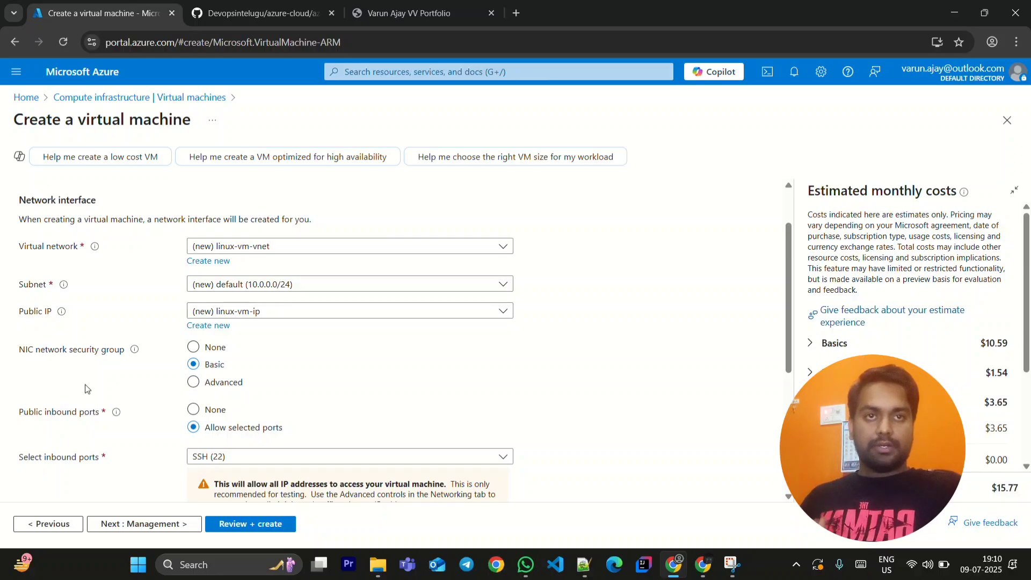
scroll(87, 388, "down", 1)
scroll(129, 430, "down", 2)
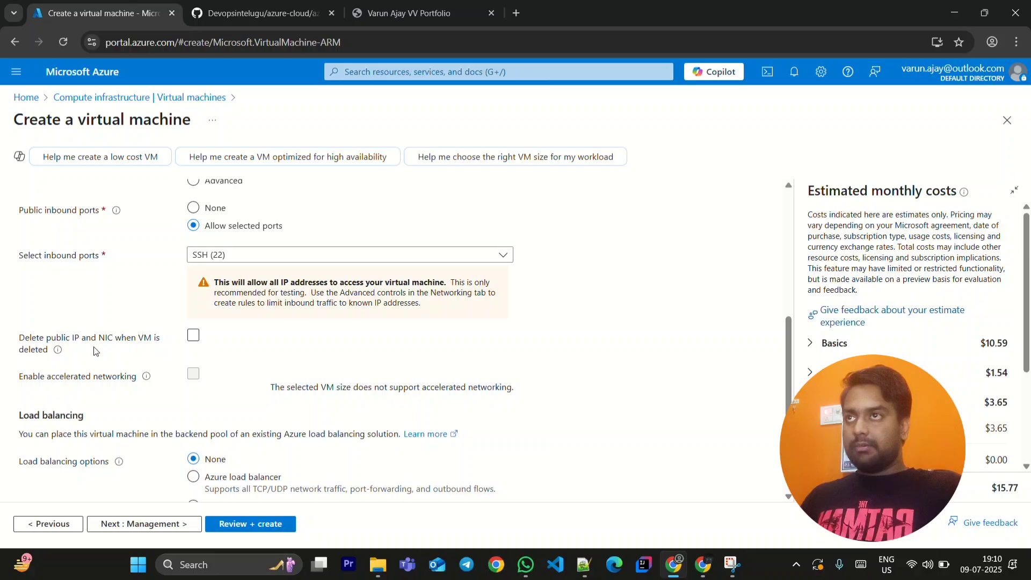
left_click(192, 337)
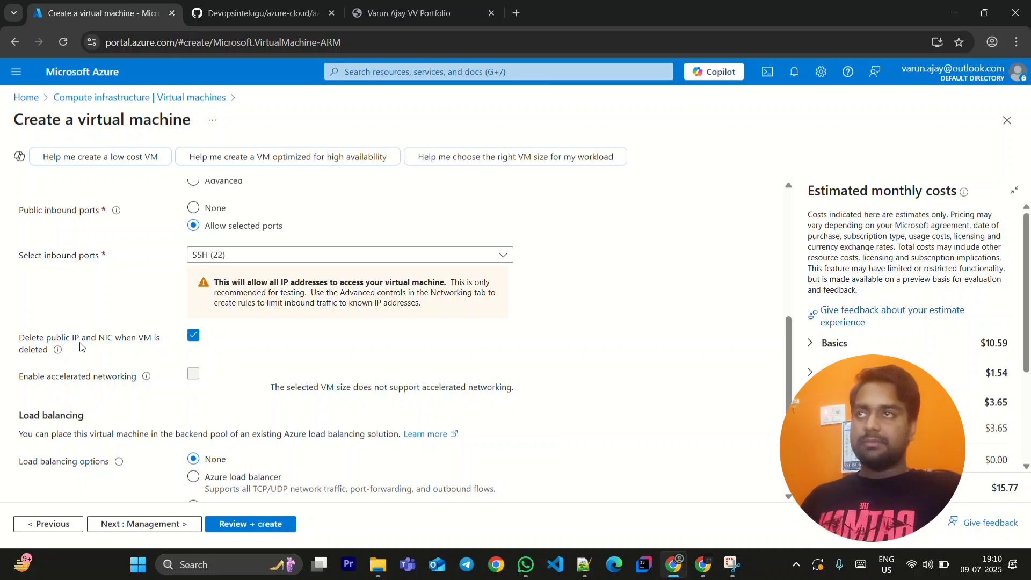
scroll(104, 354, "down", 1)
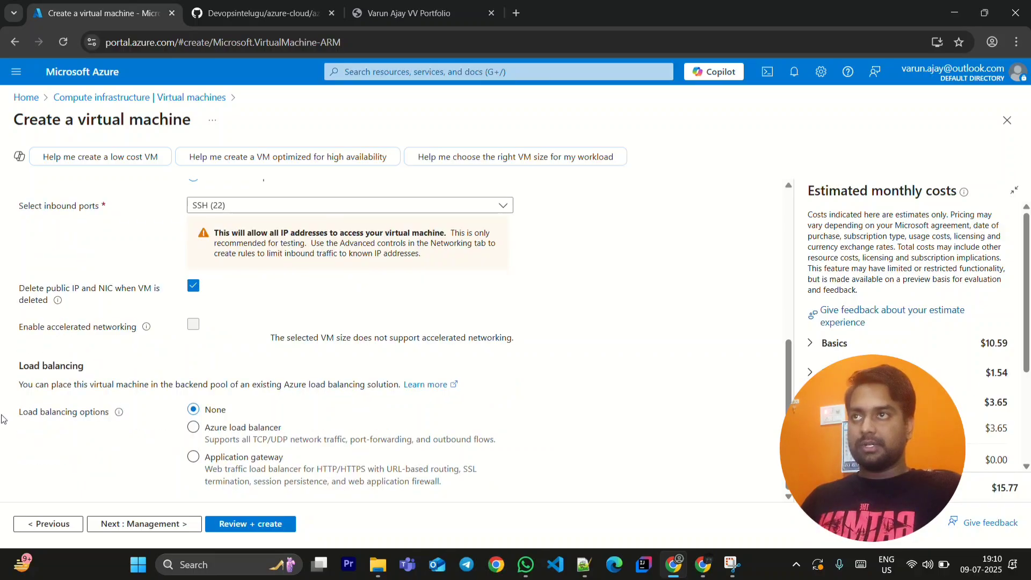
Step: Proceed to the final review of the virtual machine and read through its price, terms and basics summary
scroll(188, 426, "up", 6)
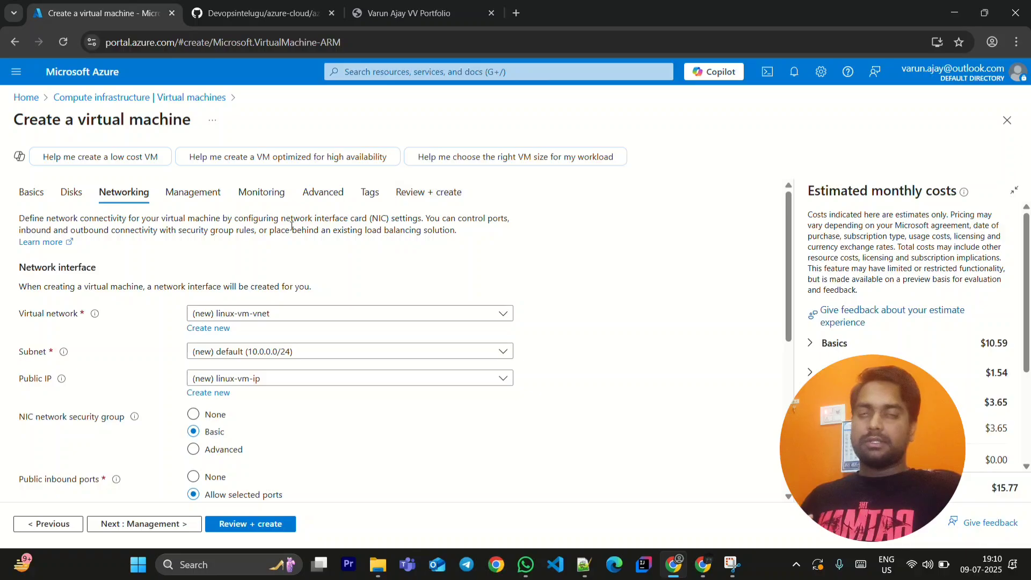
left_click(411, 196)
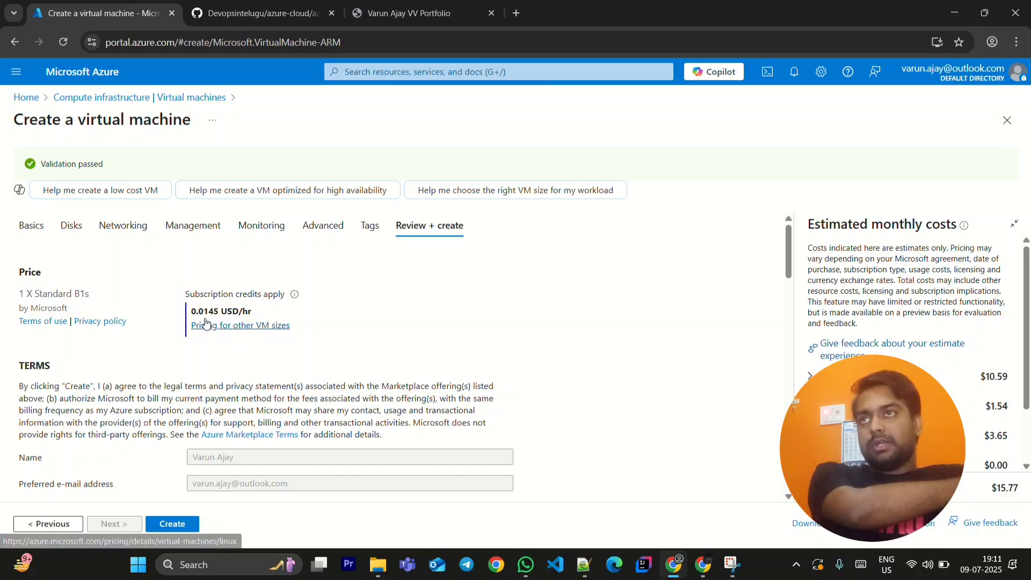
scroll(429, 369, "down", 7)
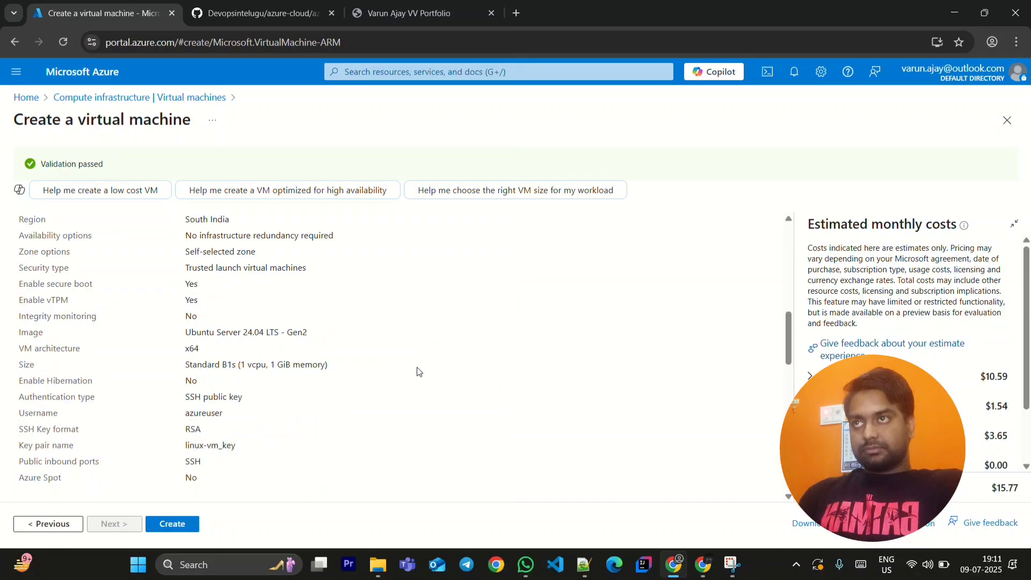
scroll(140, 315, "up", 5)
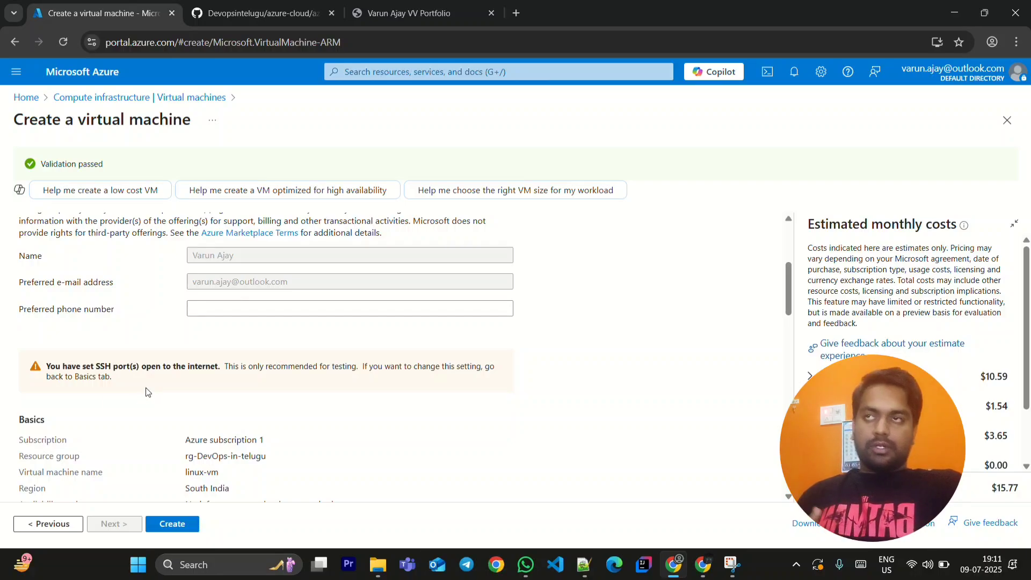
scroll(104, 380, "down", 1)
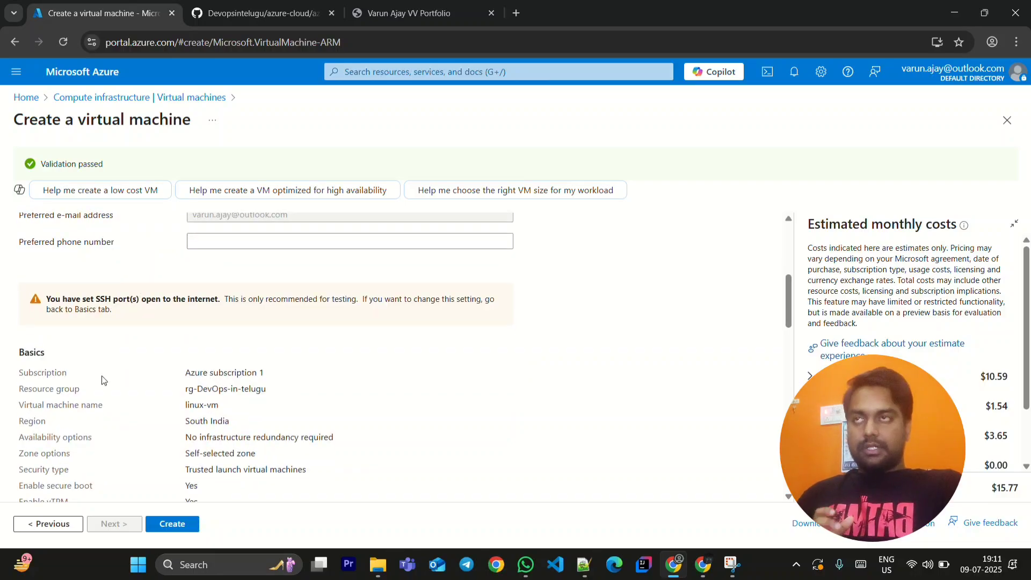
scroll(114, 376, "up", 1)
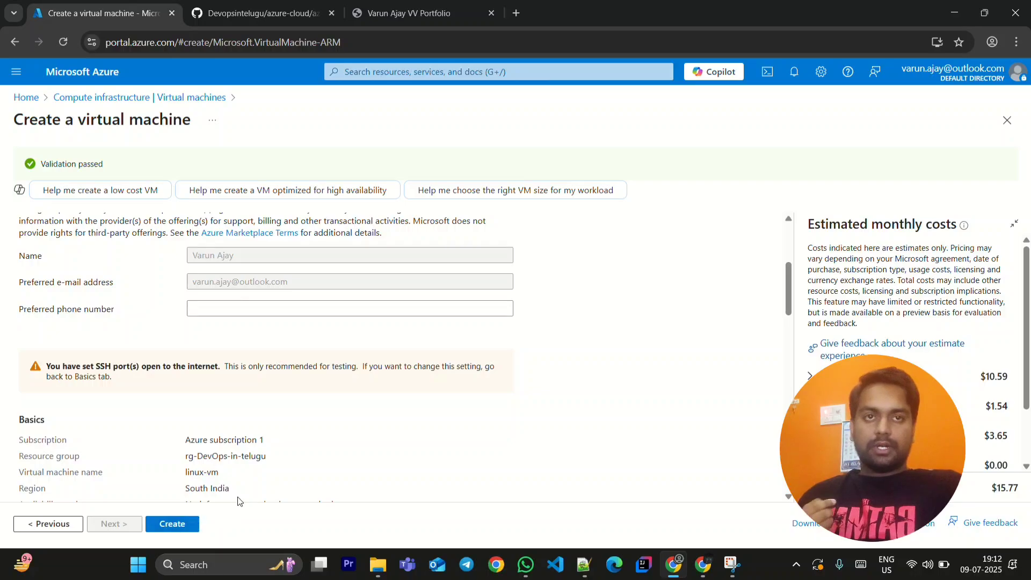
Step: Create the virtual machine, downloading the private key of its new SSH key pair, and open the deployed resource
left_click(177, 530)
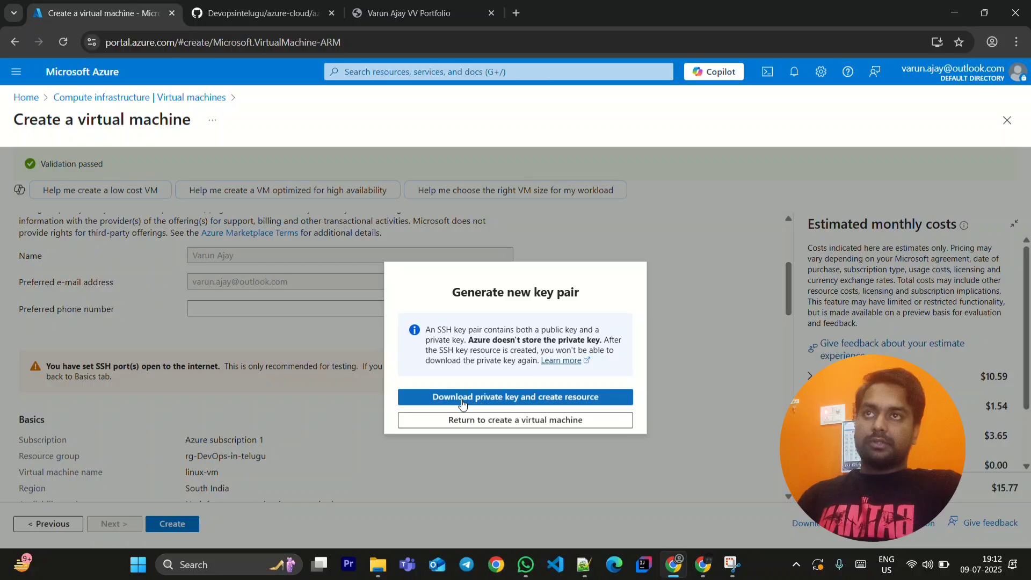
left_click(461, 400)
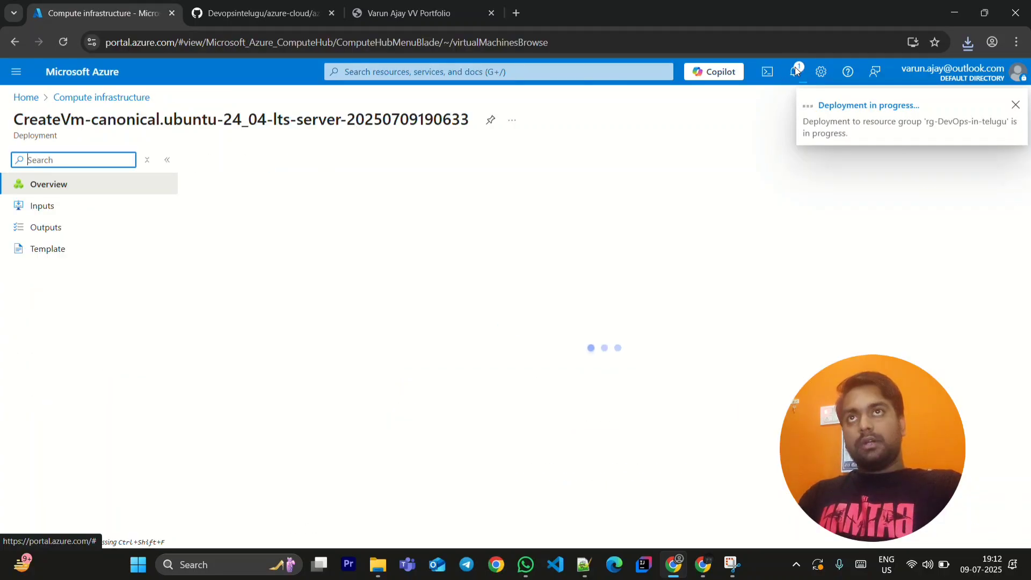
left_click(795, 70)
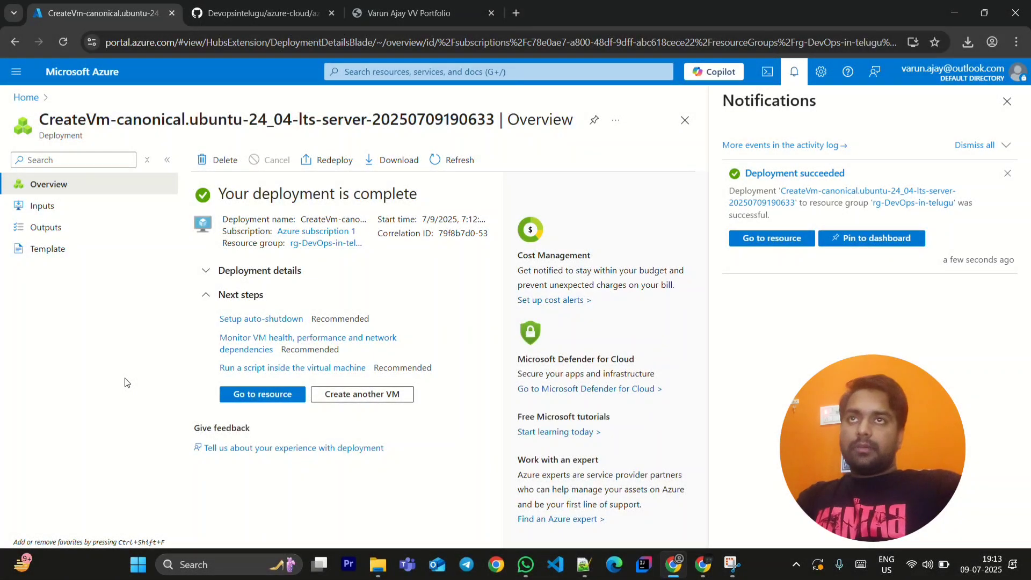
left_click(262, 395)
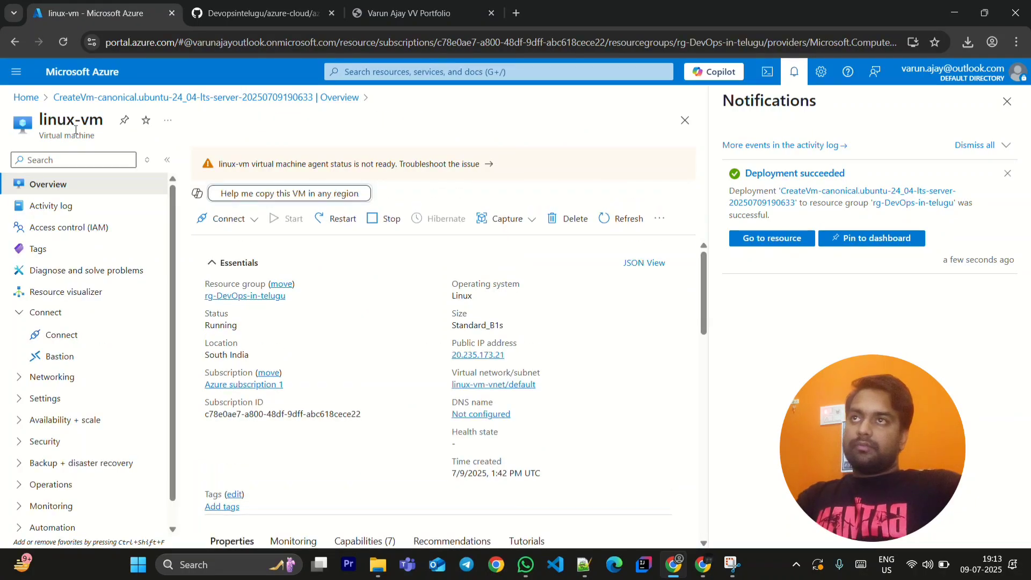
Step: Open the rg-DevOps-in-telugu resource group and close the notifications to examine the resources created with the VM
left_click(82, 73)
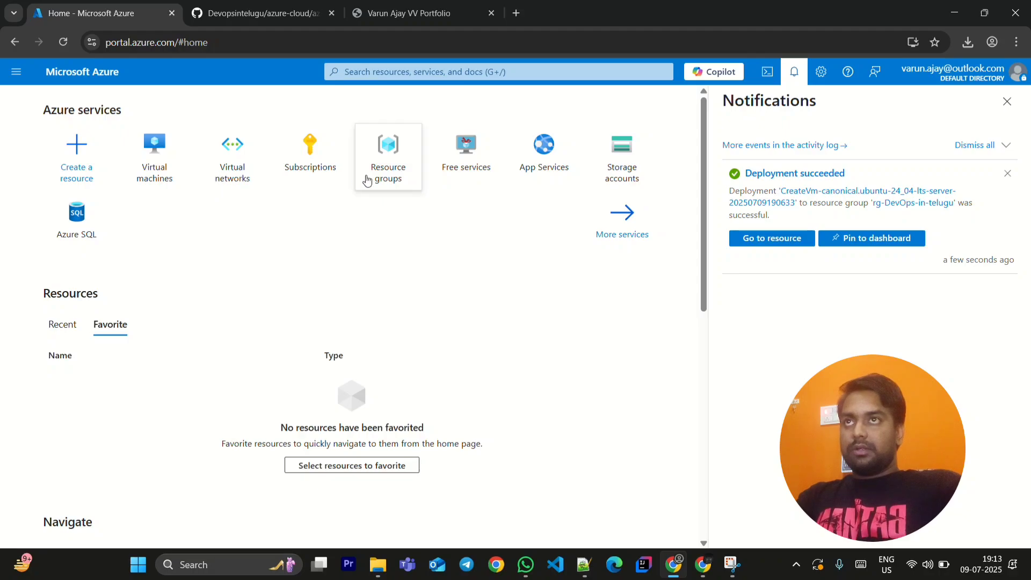
left_click(367, 179)
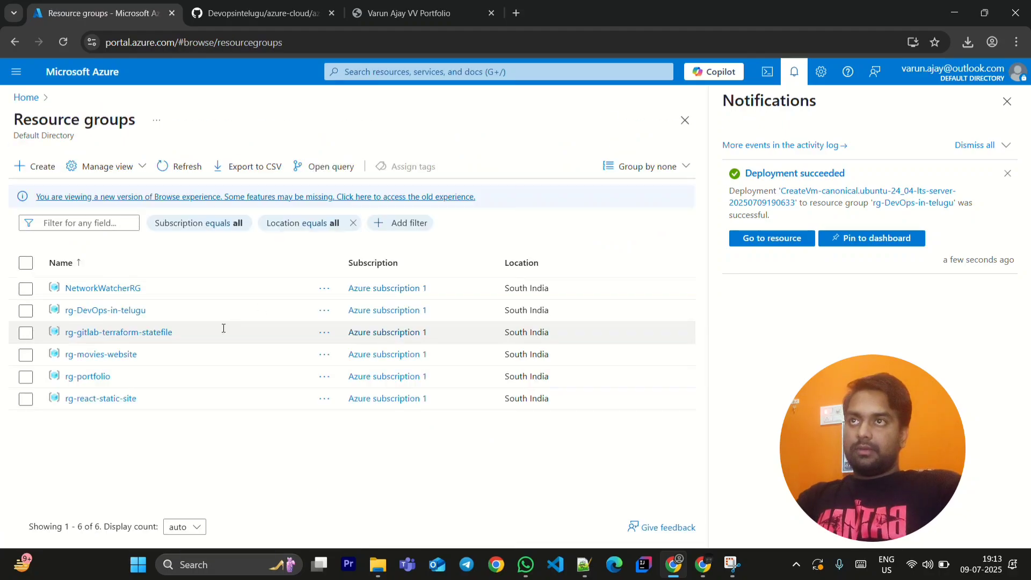
left_click(137, 317)
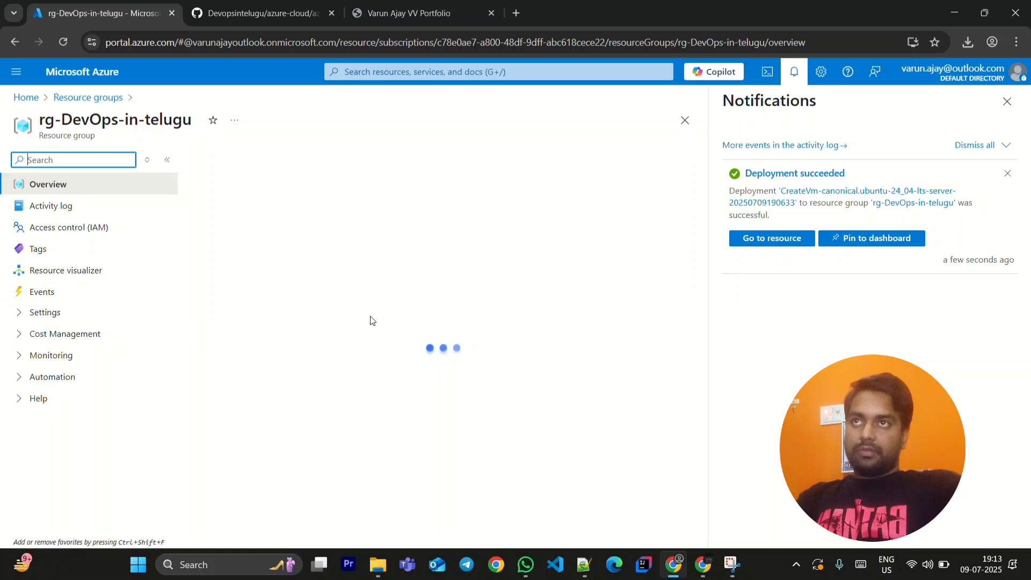
left_click(1007, 102)
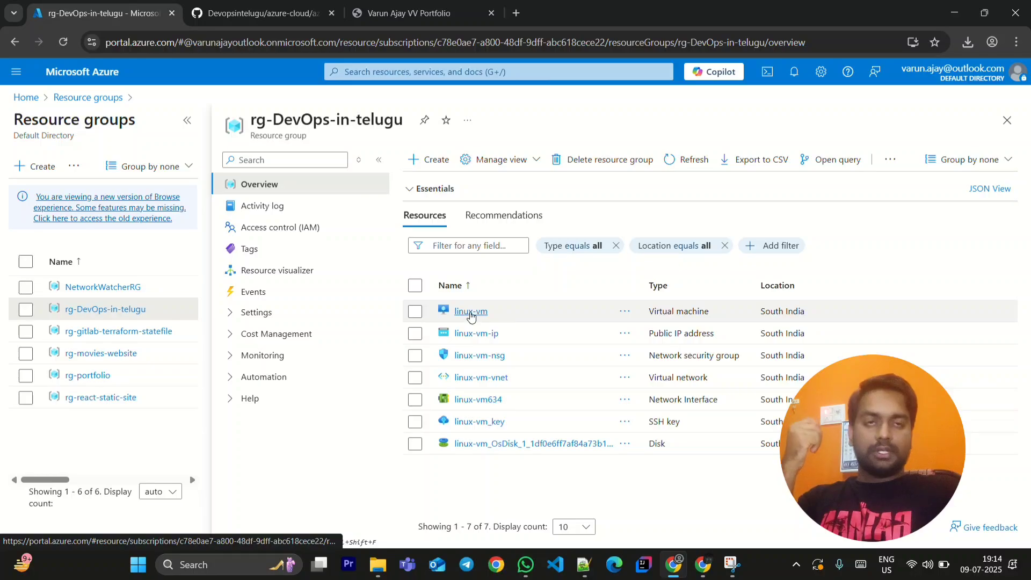
Step: Open the connection options of linux-vm and check the public and private IP choices, keeping the public IP address
left_click(467, 317)
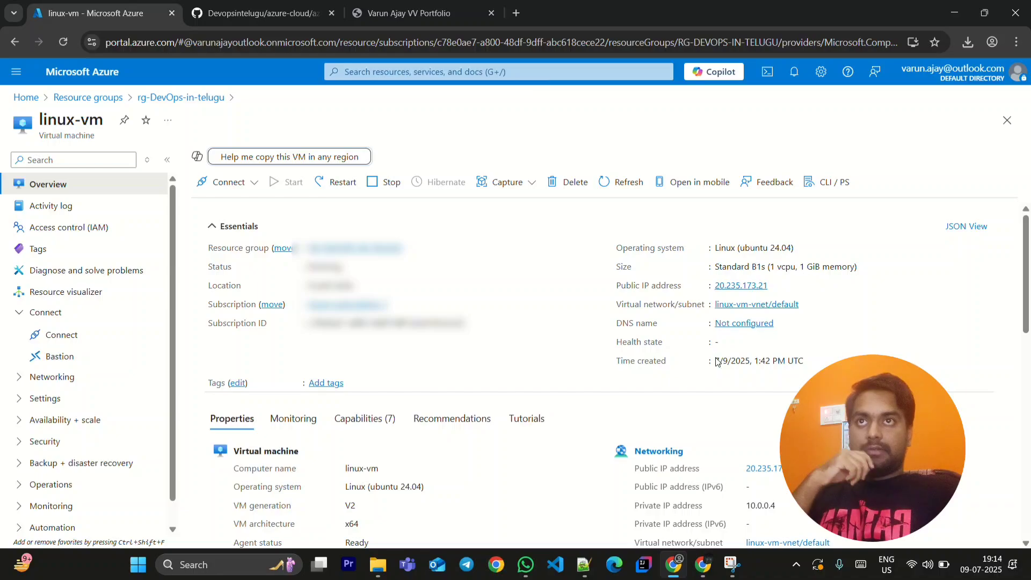
left_click(99, 342)
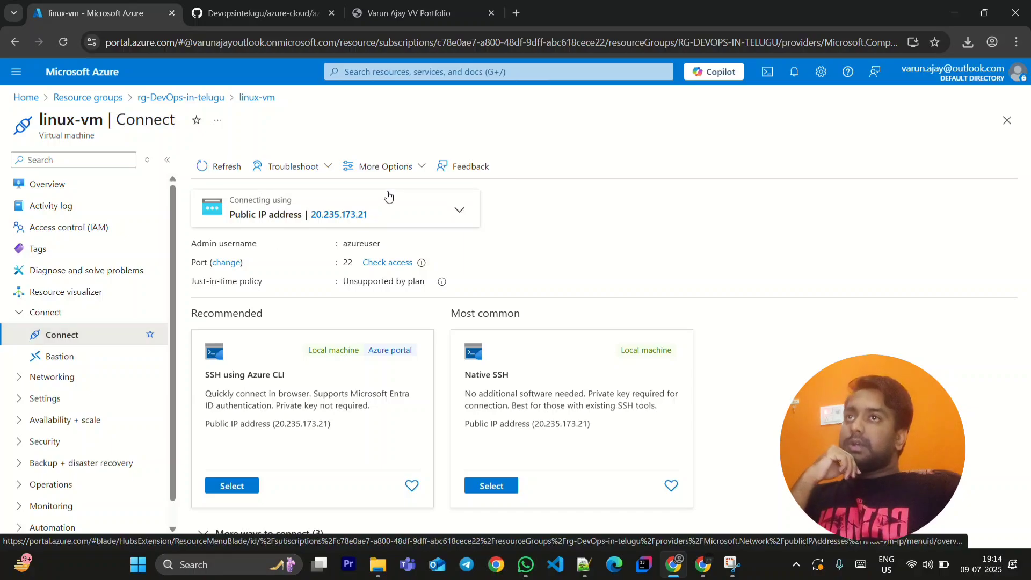
left_click(458, 210)
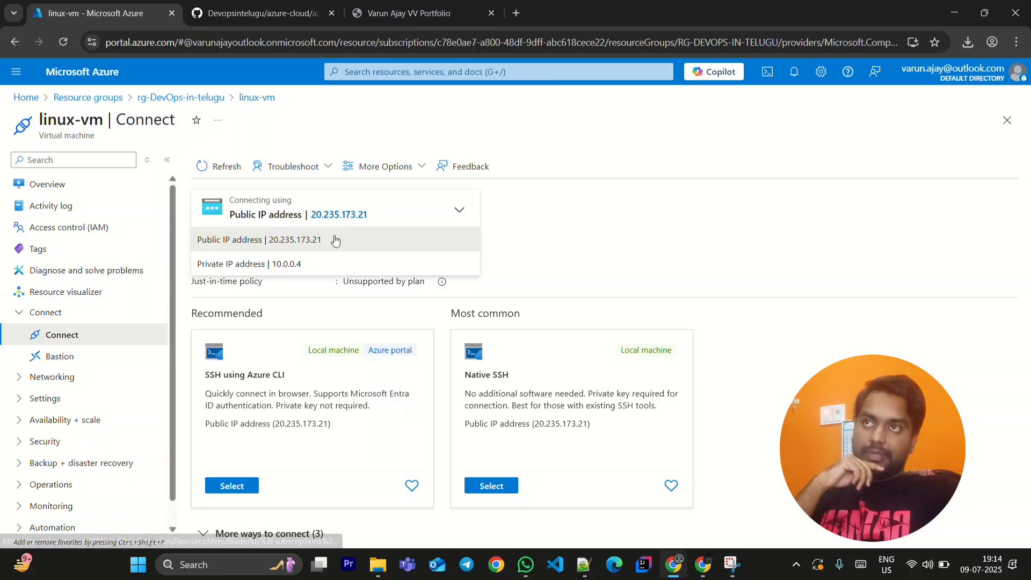
left_click(511, 244)
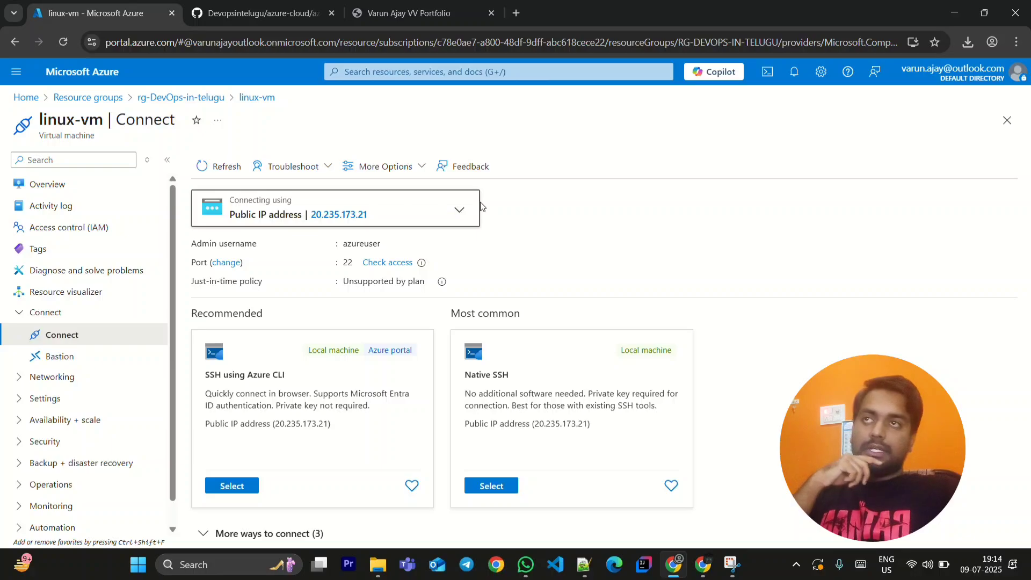
left_click(459, 212)
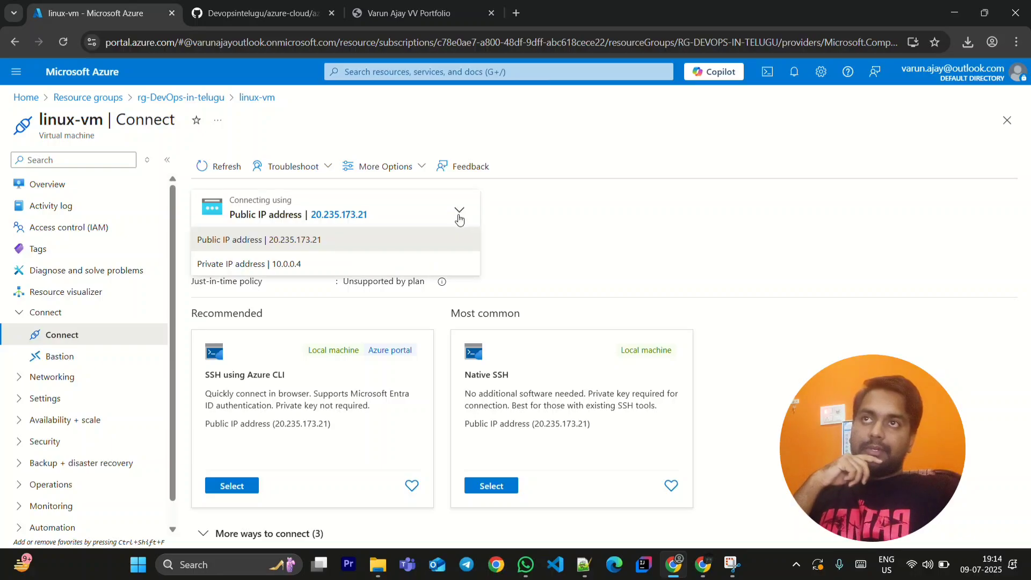
left_click(552, 238)
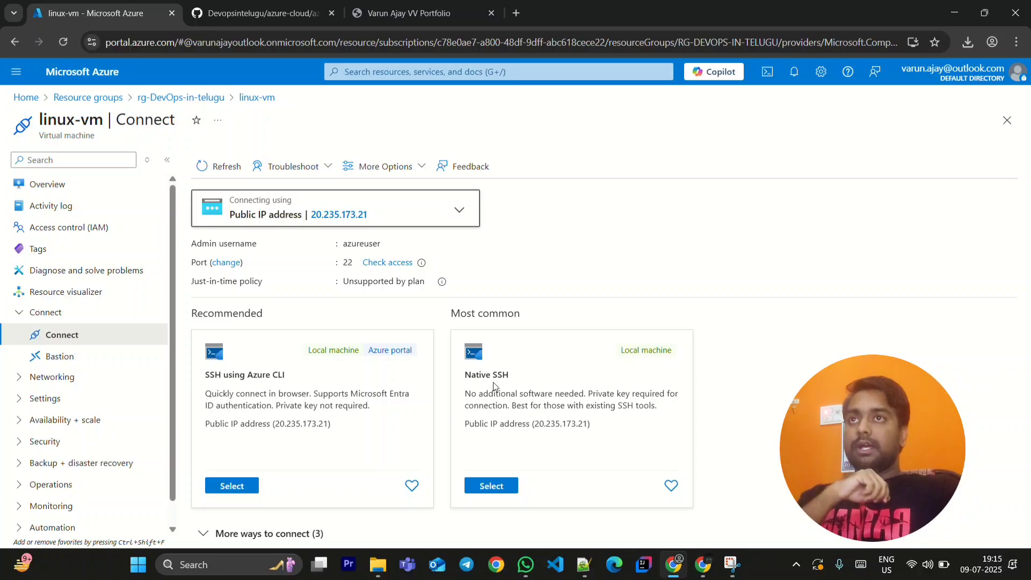
Step: Choose Native SSH as the connection method and copy the SSH command for linux-vm
left_click(499, 487)
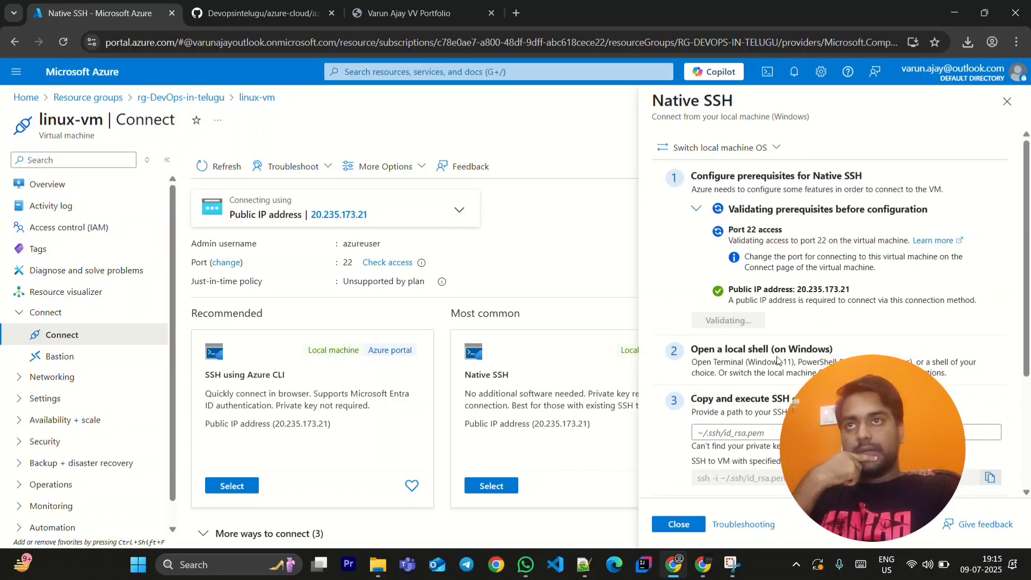
scroll(712, 451, "down", 2)
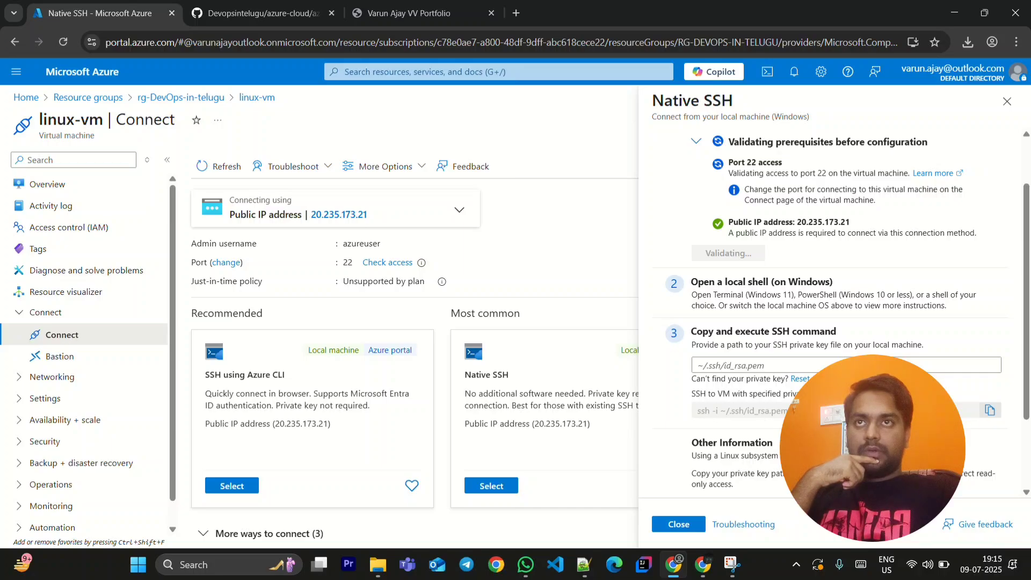
left_click(990, 410)
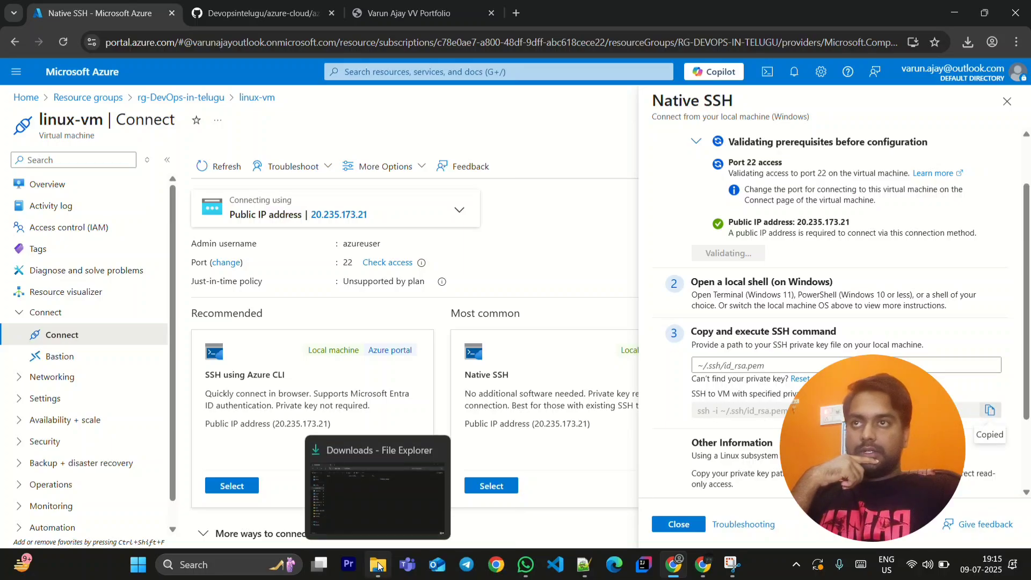
Step: Switch to File Explorer and open a Command Prompt in the Downloads folder that holds linux-vm_key.pem
left_click(378, 565)
left_click(331, 44)
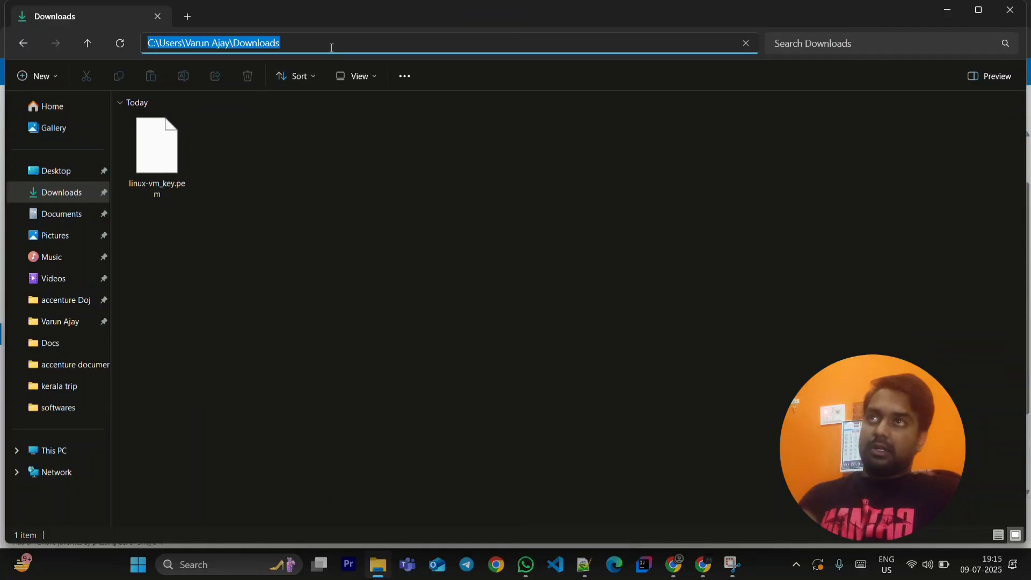
type("cmd")
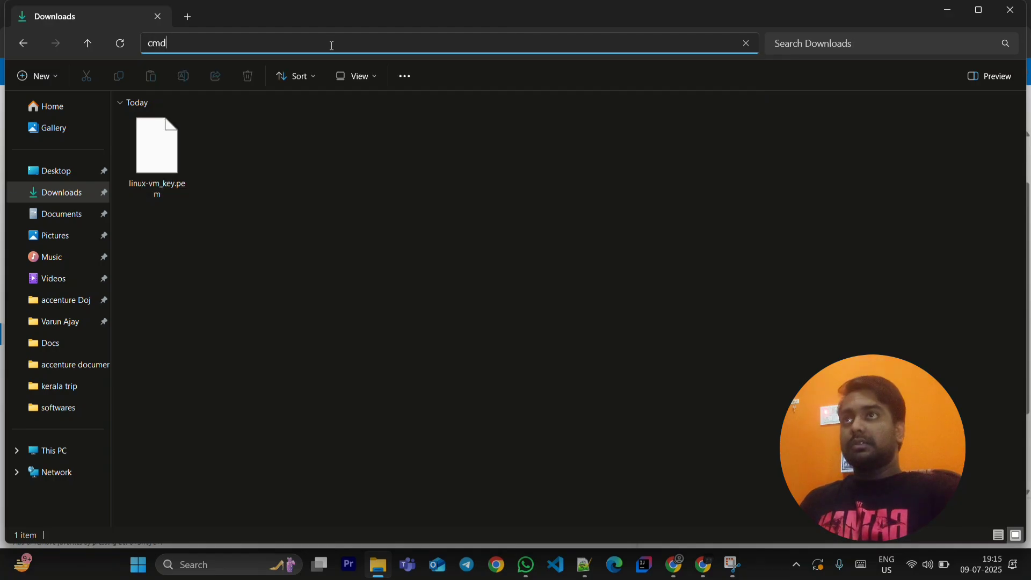
key("Return")
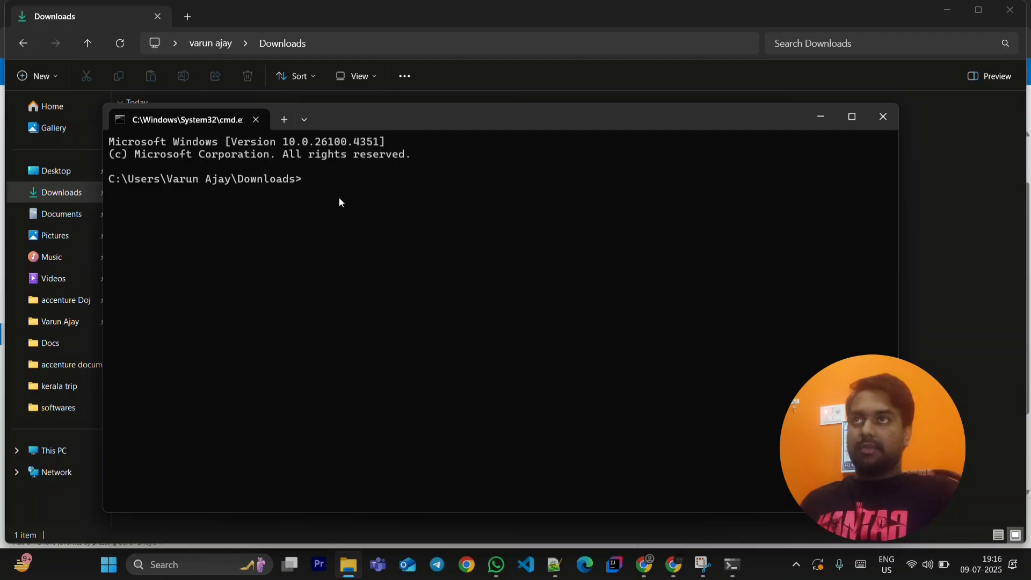
Step: Paste the copied SSH command into the Command Prompt and replace its ~/.ssh/id_rsa.pem key path with linux-vm_key.pem
key("ctrl+v")
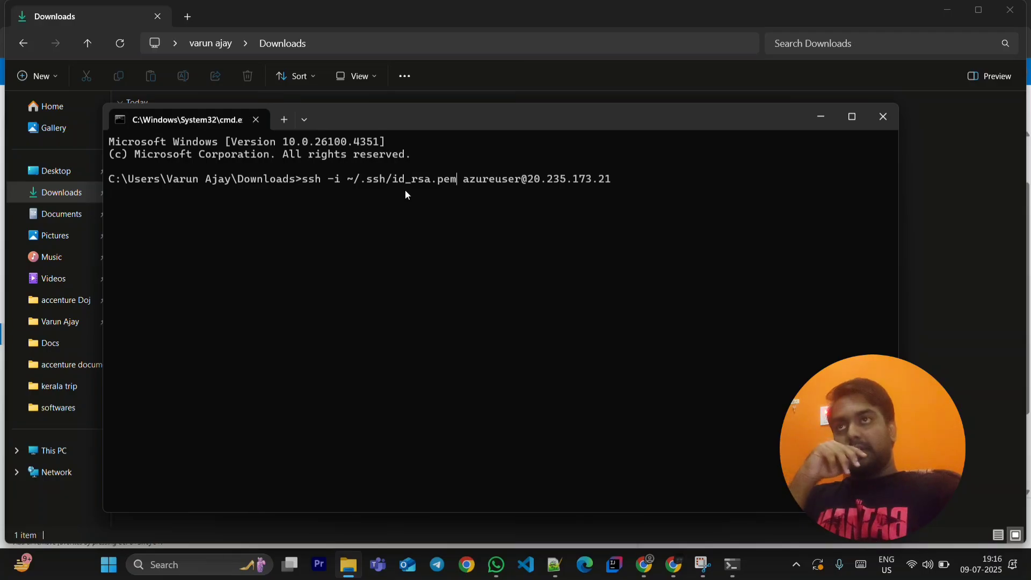
key("BackSpace")
key("BackSpace")
key("BackSpace")
key("BackSpace")
key("BackSpace")
key("BackSpace")
key("BackSpace")
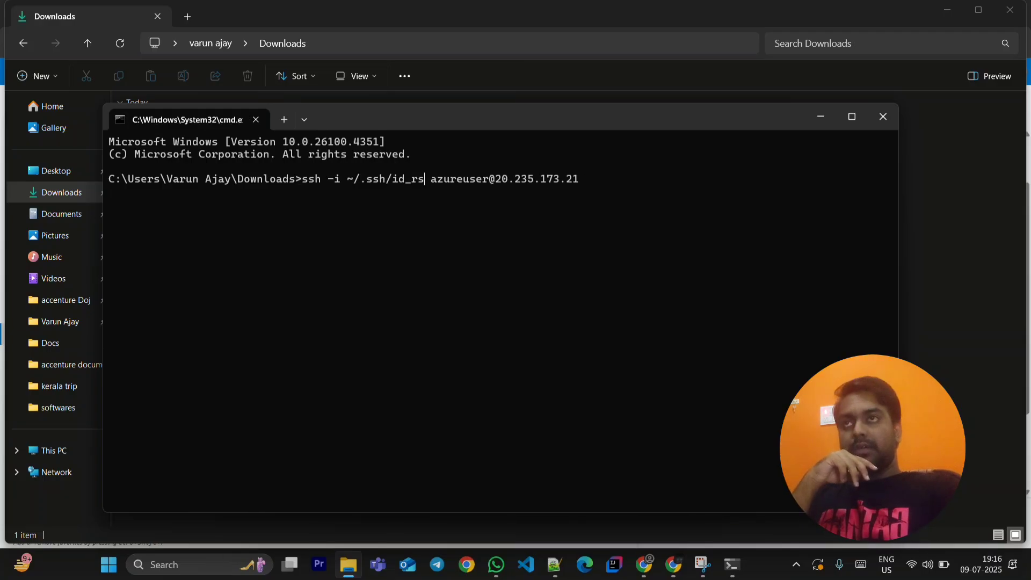
key("BackSpace")
key("BackSpace")
key("BackSpace")
key("BackSpace")
key("BackSpace")
key("BackSpace")
key("BackSpace")
key("BackSpace")
key("BackSpace")
key("BackSpace")
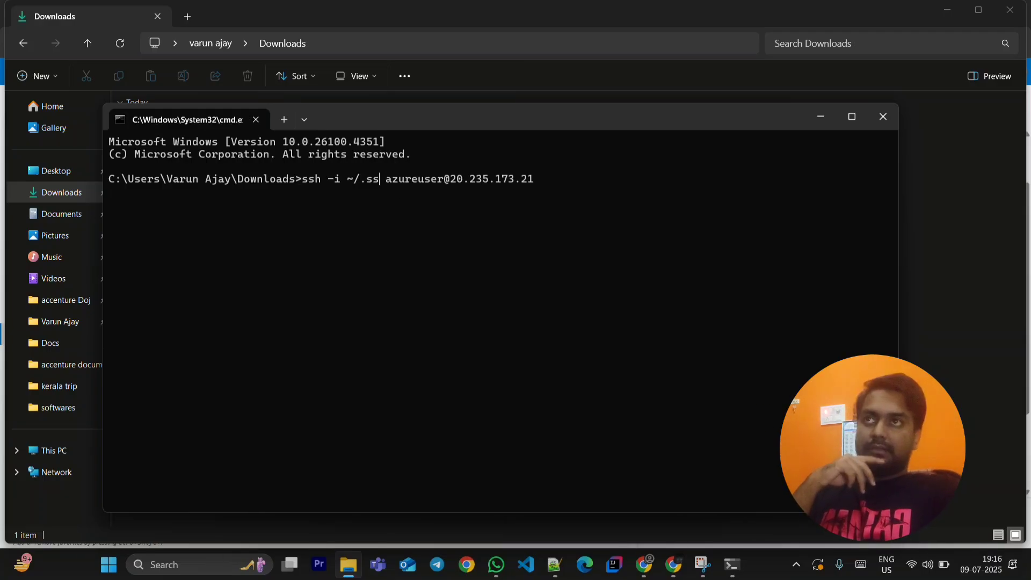
right_click(437, 189)
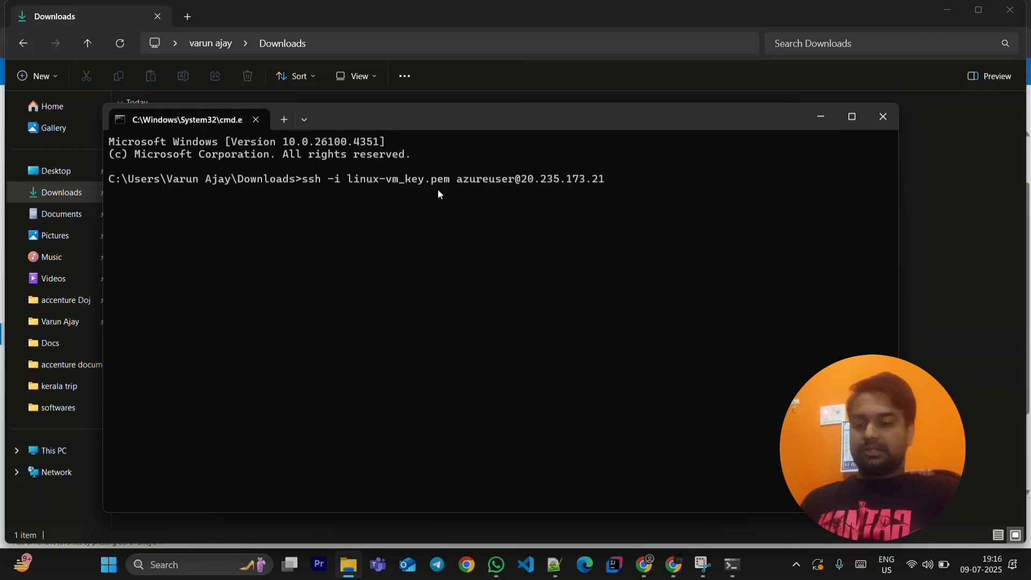
Step: Run the SSH command, accept the unknown host with yes, and maximize the terminal window
key("Return")
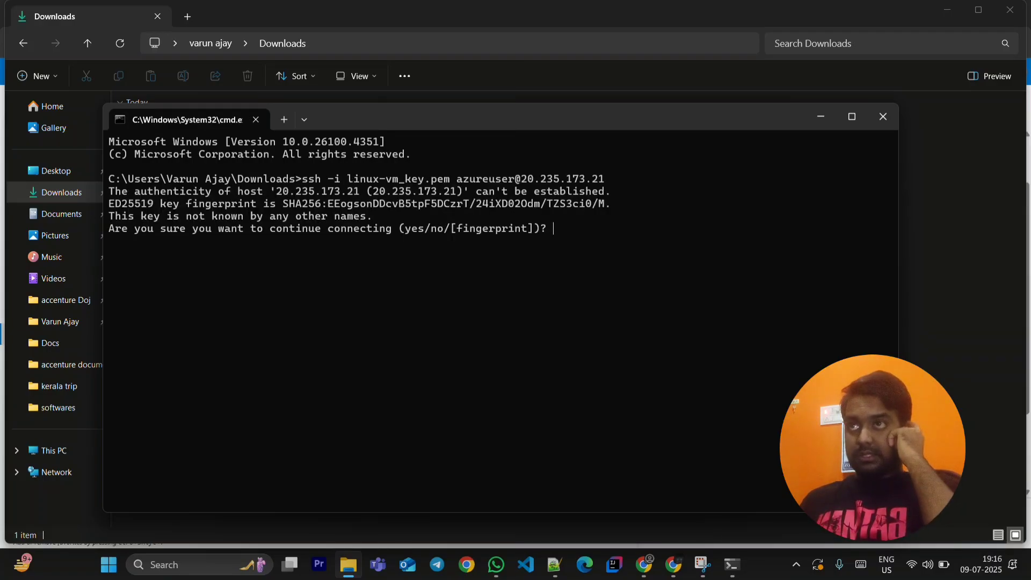
type("yes")
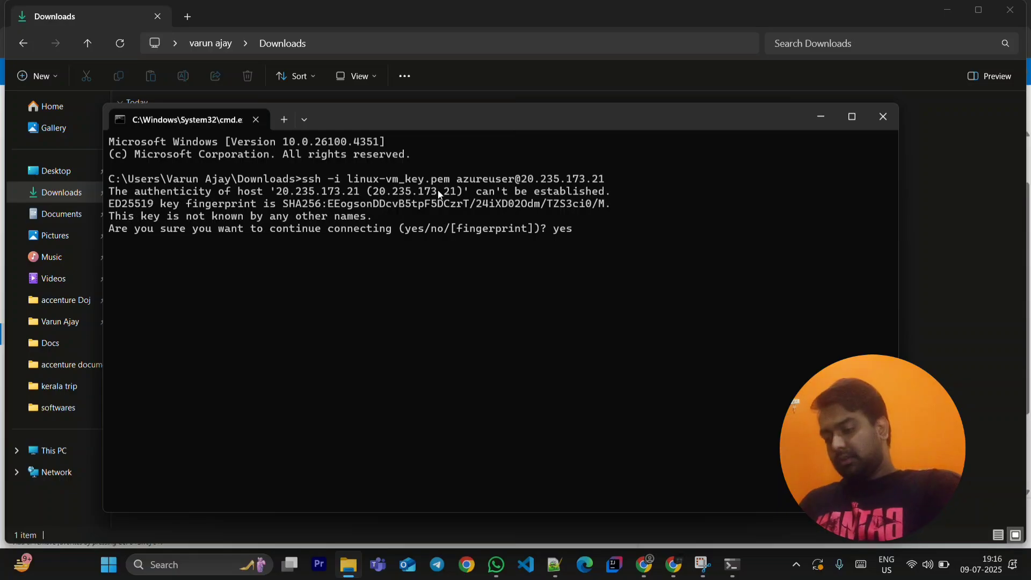
key("Return")
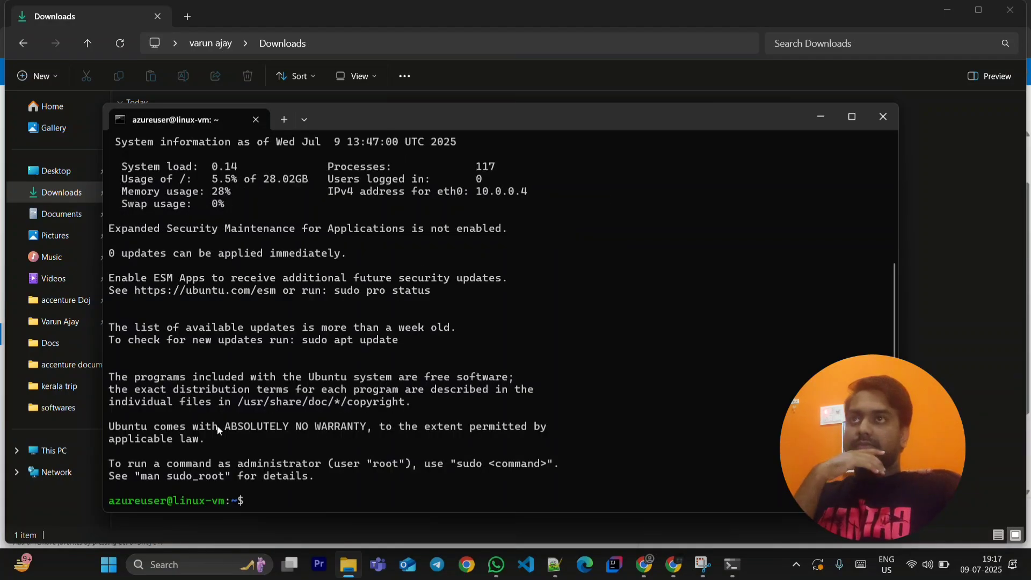
double_click(526, 114)
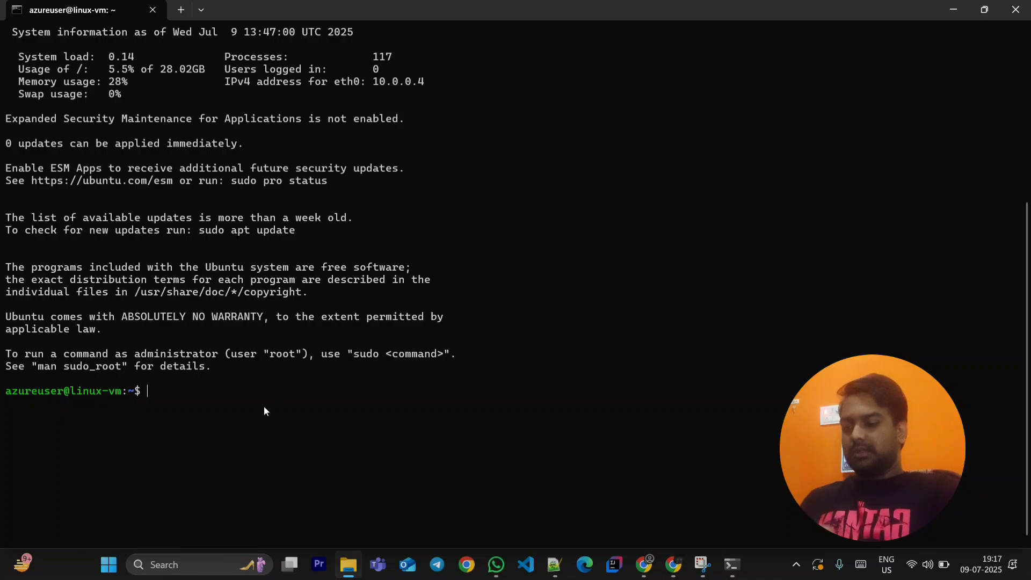
Step: Check the working directory on linux-vm with pwd and list its contents with ls and ls -a
type("pwd")
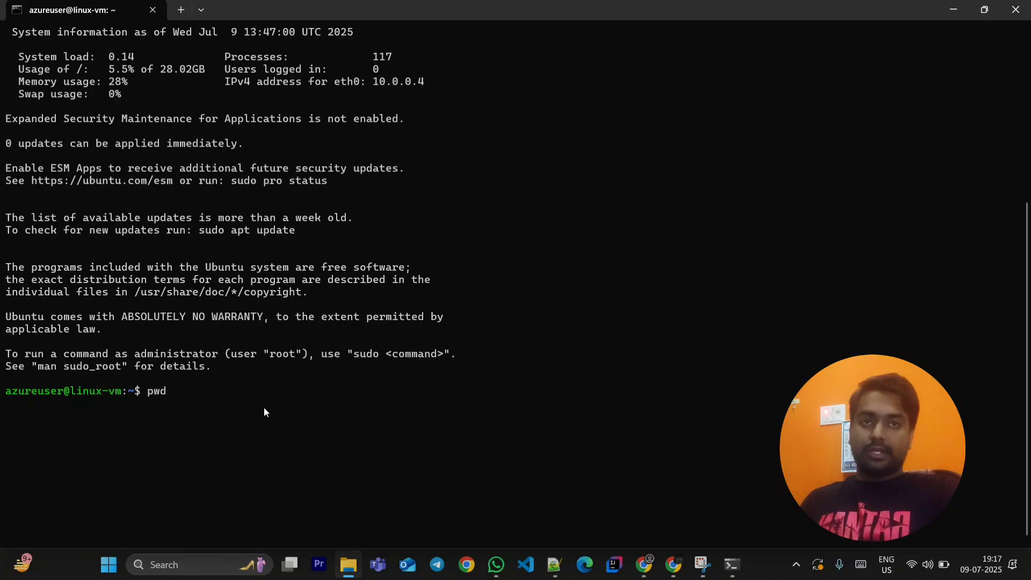
key("Return")
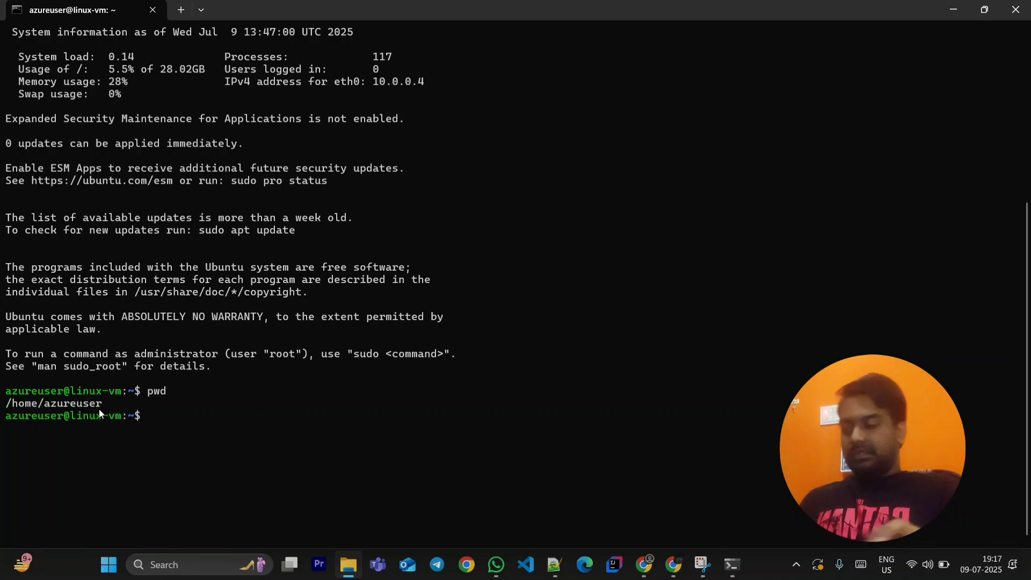
type("ls")
key("Return")
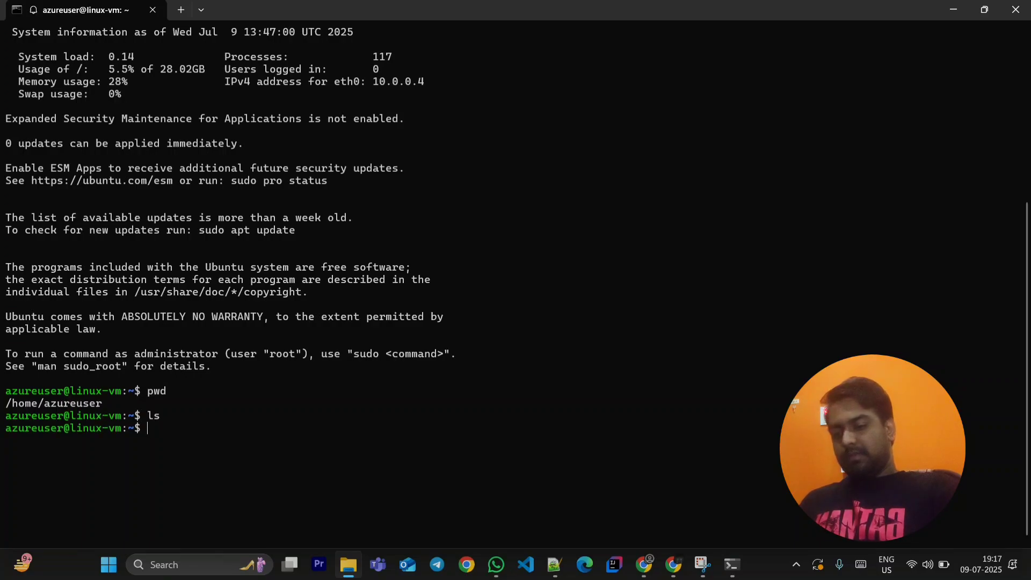
type("ls -a")
key("Return")
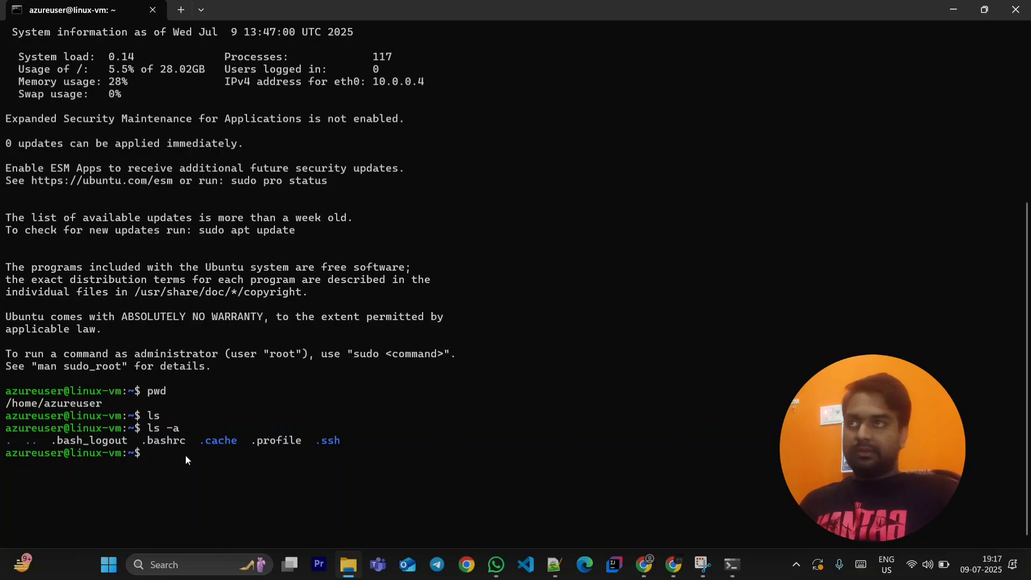
Step: Create the directory dir/ with mkdir -p, create and read abc.txt inside it, and check disk usage with df -h
type("mkdir")
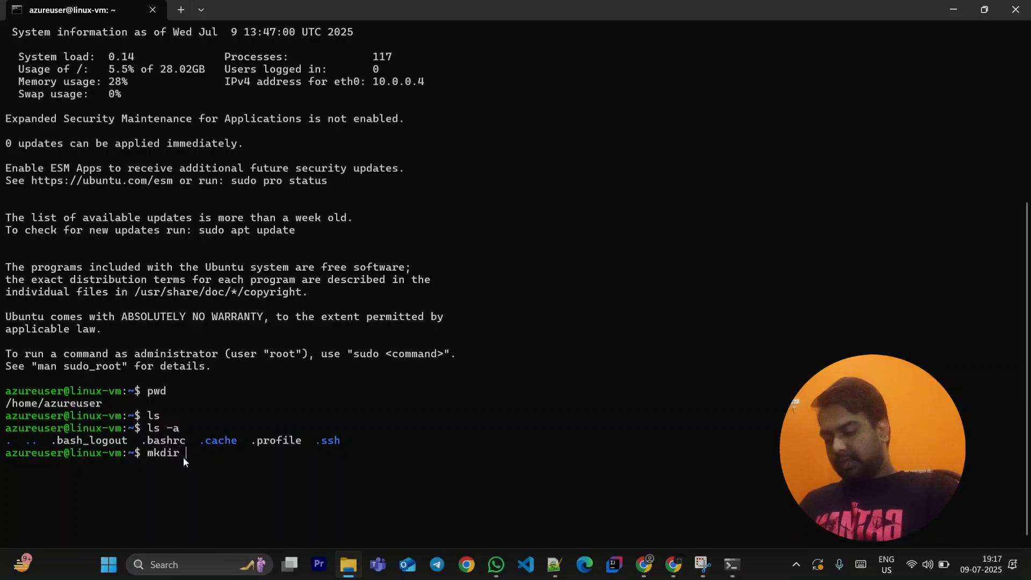
type(" -p")
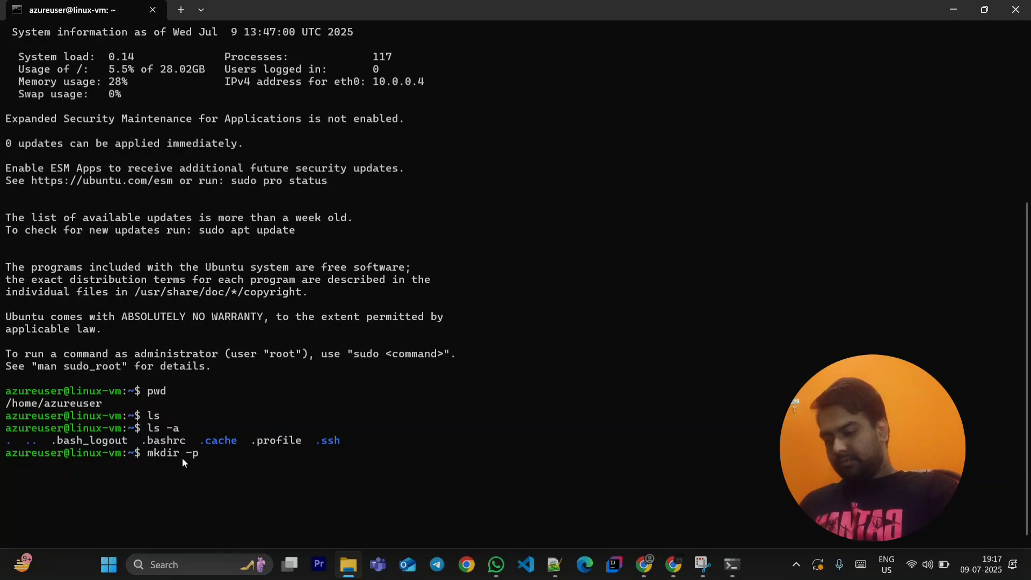
type(" dir/")
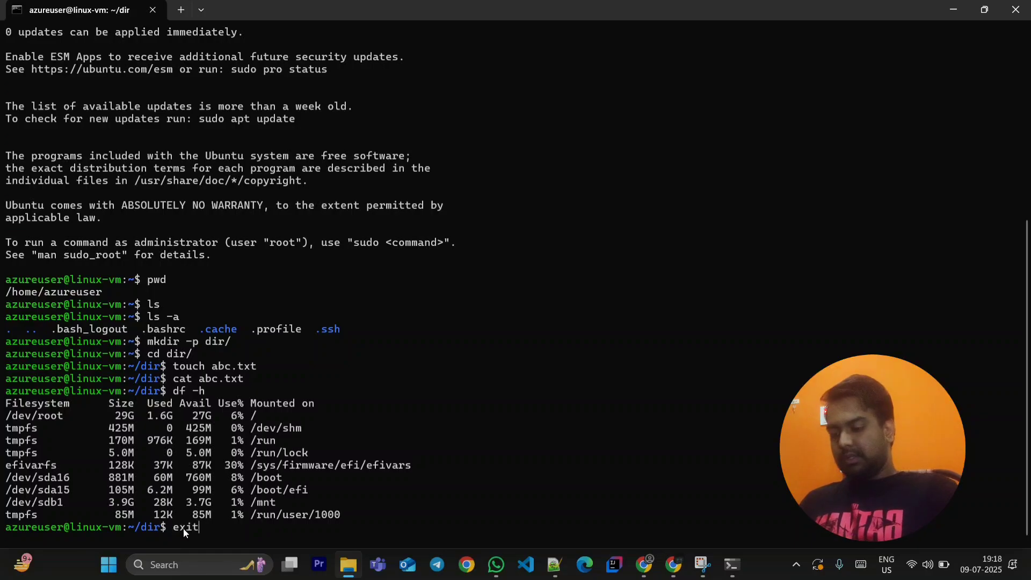
Step: Exit the SSH session and try the pwd and ls commands in the local Windows Command Prompt
key("Return")
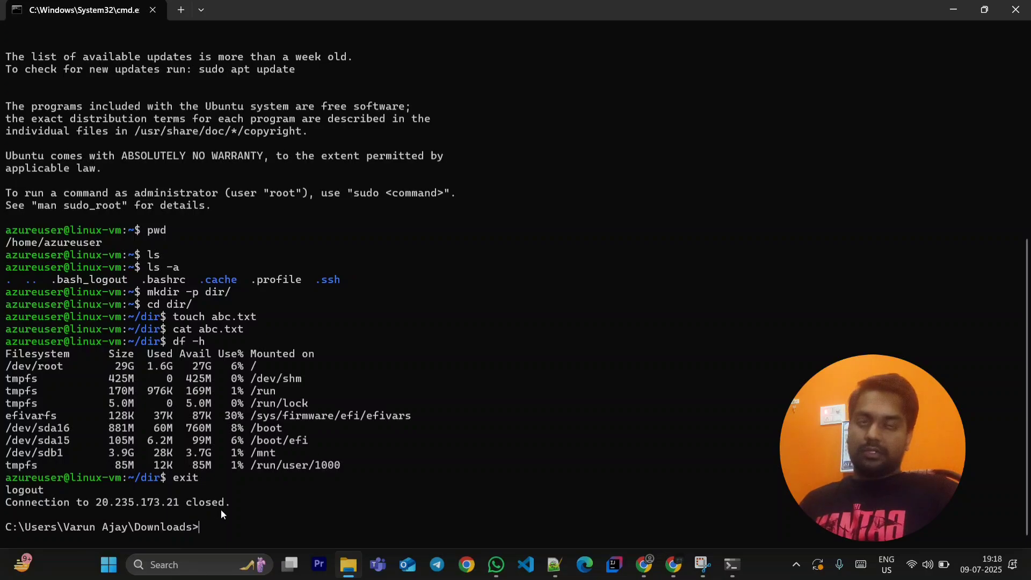
type("pwd")
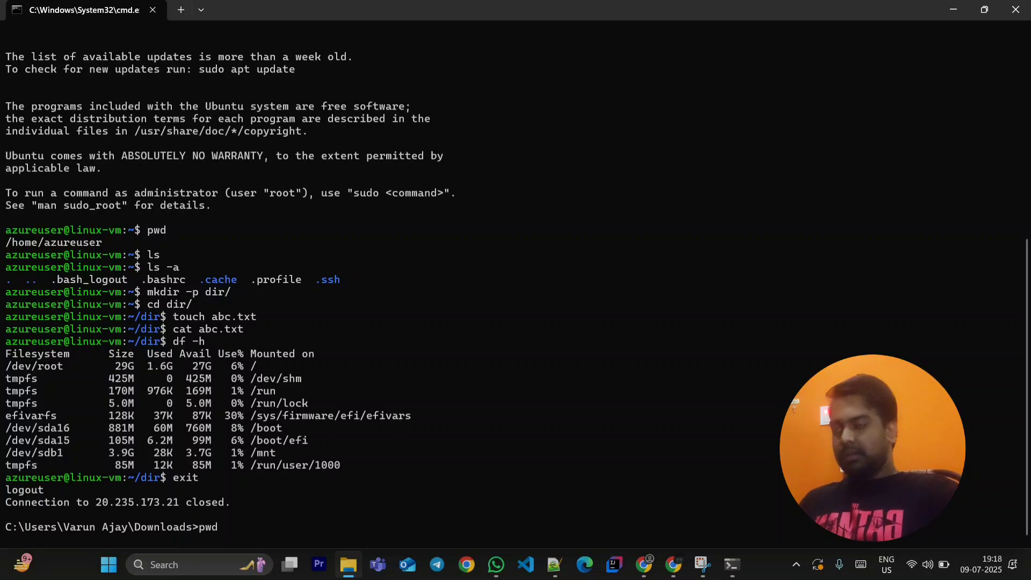
key("Return")
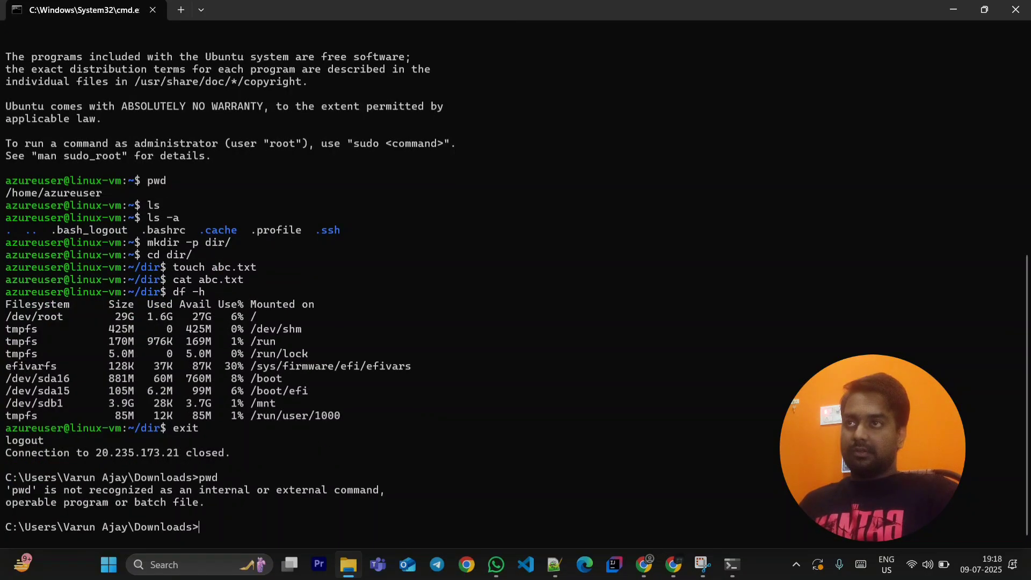
type("ls")
key("Return")
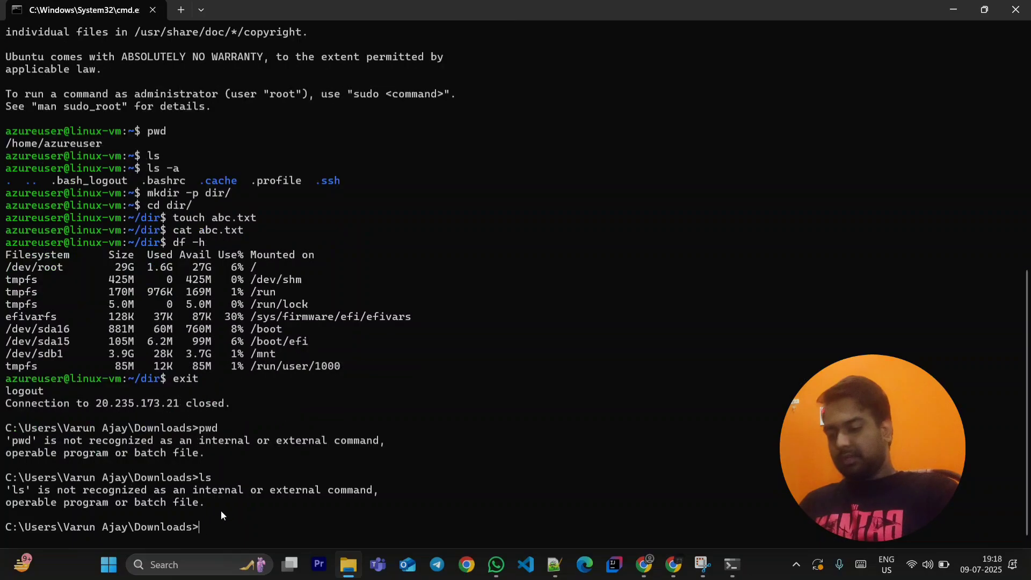